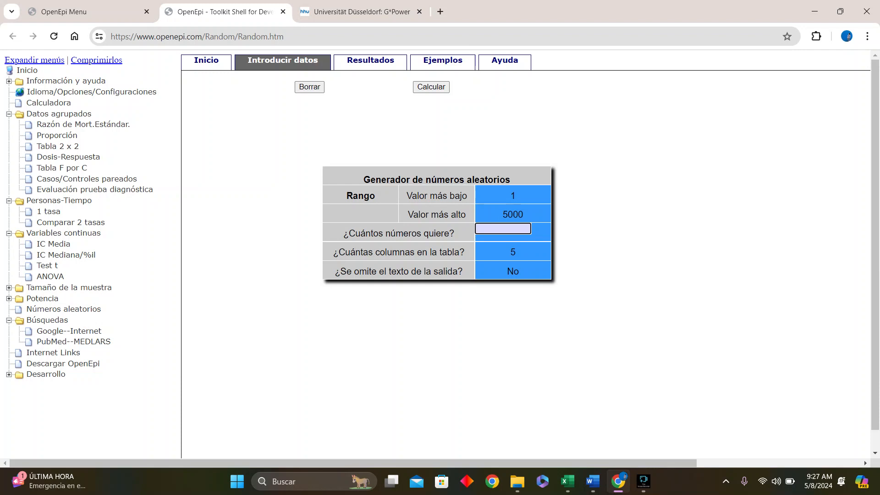
Step: Set the random number generator to produce 50 numbers and calculate the results
type("50")
key("Tab")
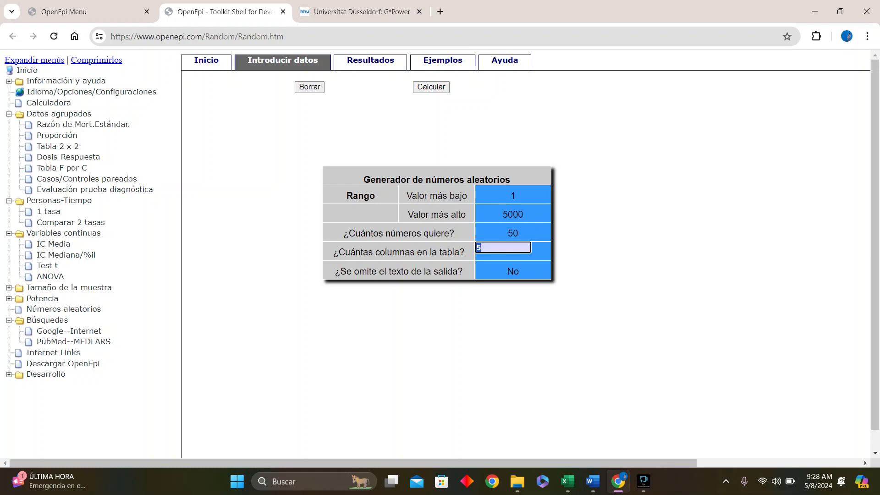
left_click(431, 87)
left_click(503, 248)
key("XF86MonBrightnessUp")
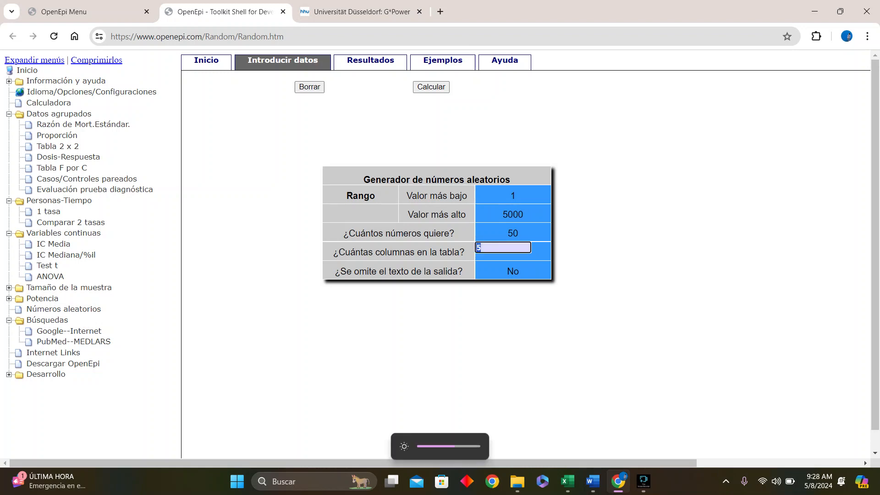
left_click(430, 87)
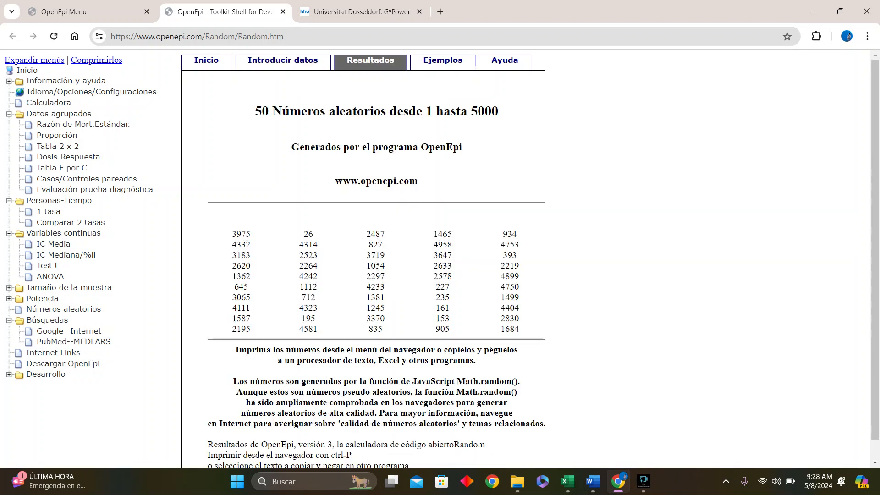
key("XF86MonBrightnessUp")
key("XF86MonBrightnessUp")
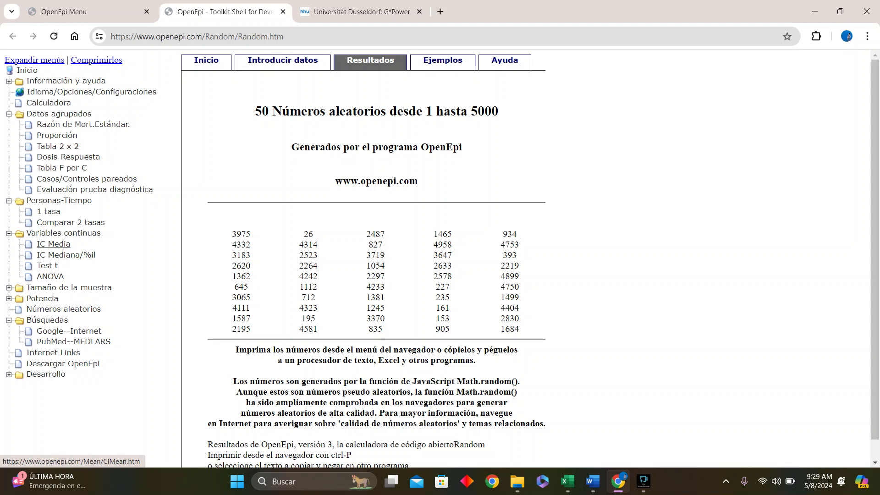
Step: Open the data entry form of the Proporción module and clear the numerator
left_click(57, 135)
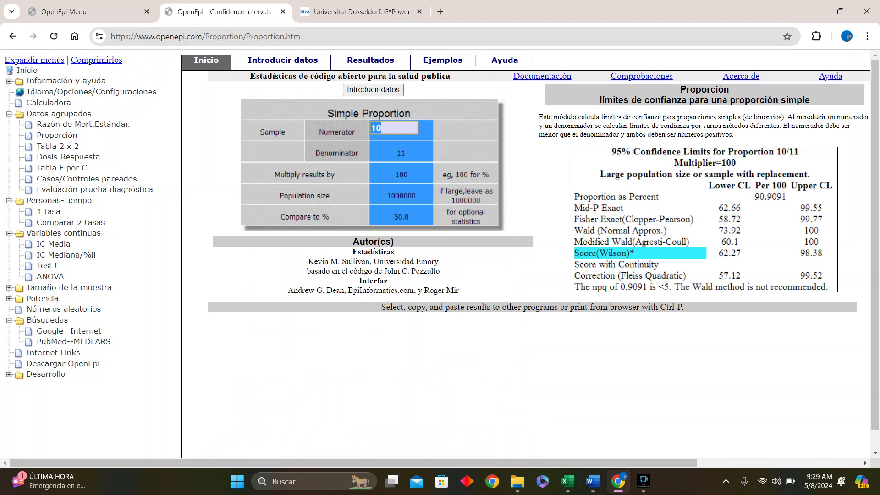
left_click(373, 89)
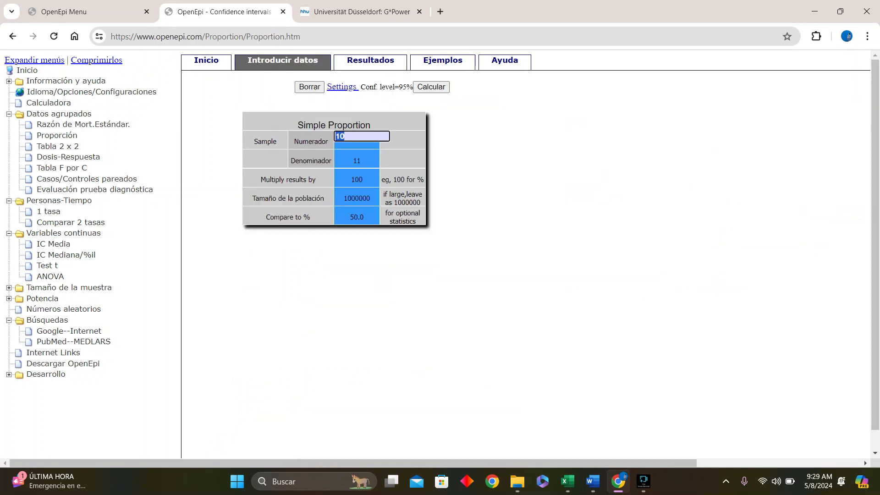
left_click(347, 136)
key("BackSpace")
key("BackSpace")
key("Num_Lock")
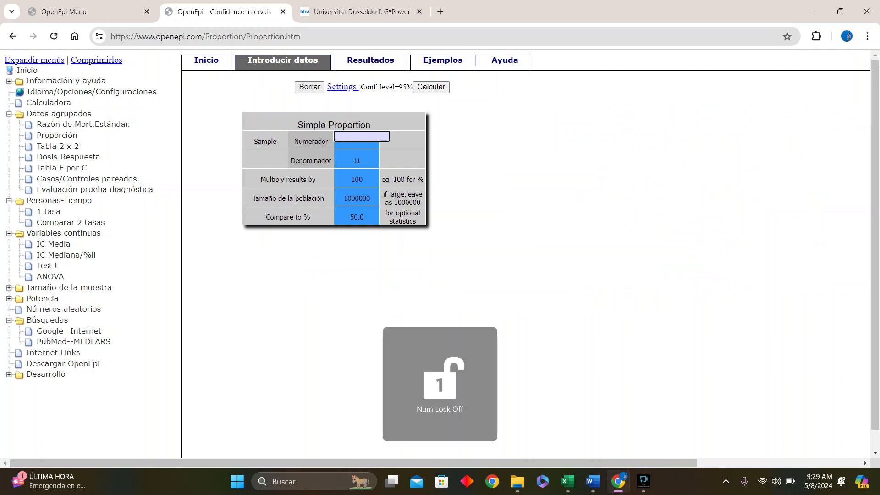
key("Num_Lock")
key("Num_Lock")
key("Num_Lock")
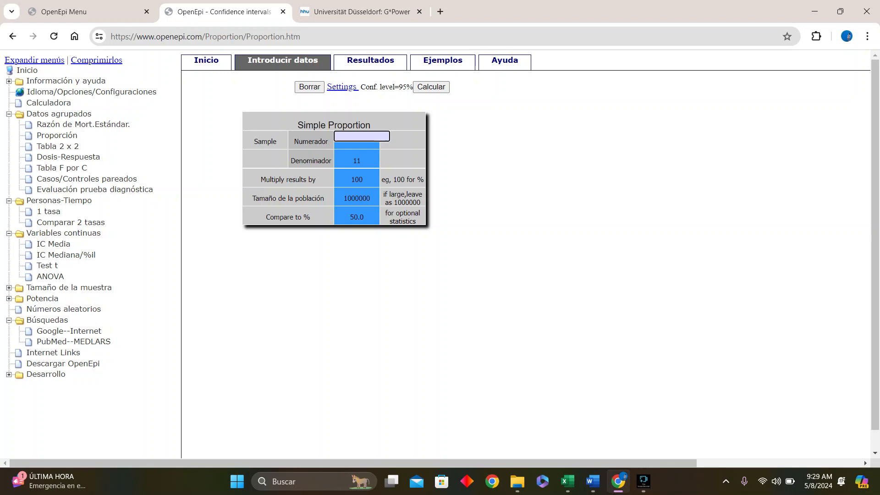
key("Num_Lock")
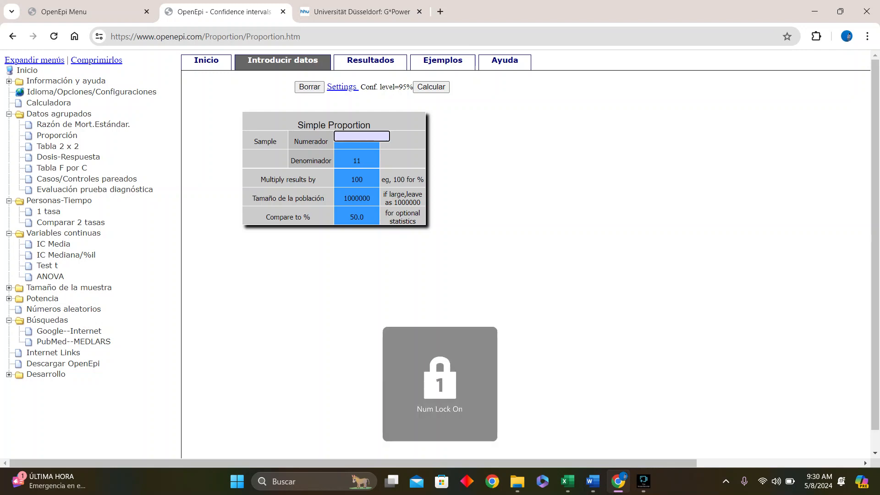
key("Num_Lock")
key("Num_Lock")
key("Num_Lock")
key("Num_Lock")
key("Num_Lock")
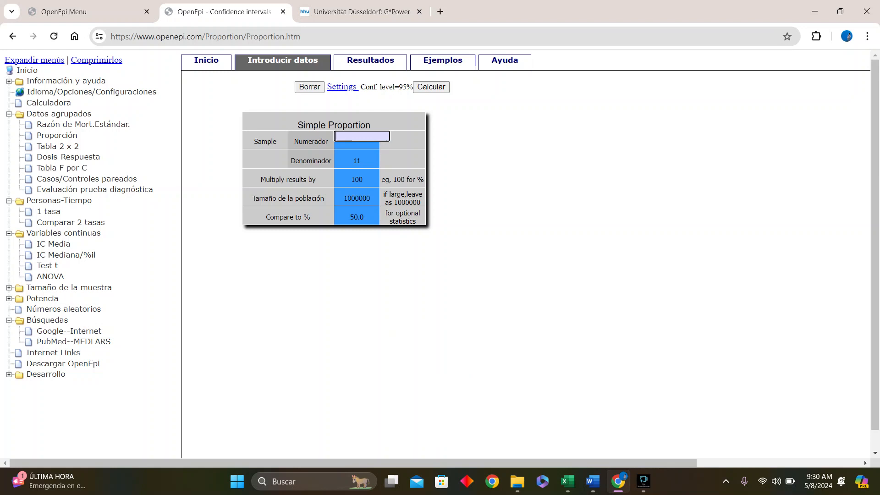
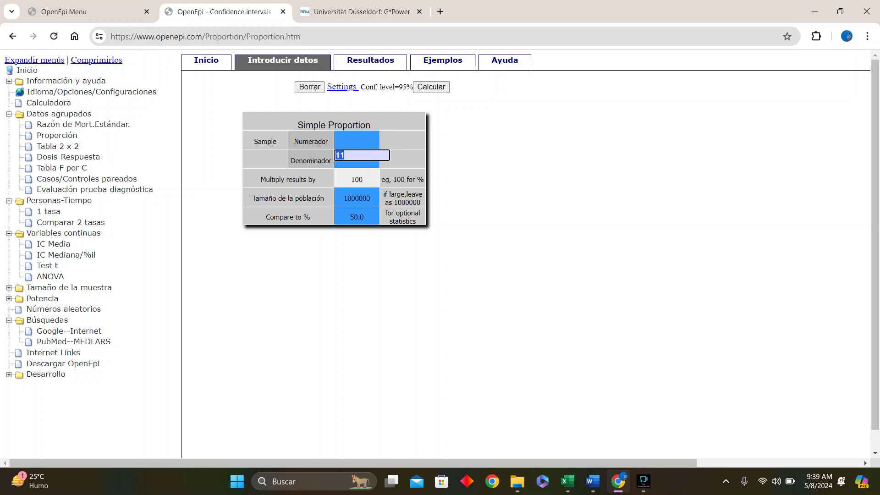
Step: Calculate the confidence limits for a numerator of 2 and a denominator of 12, and highlight the proportion as percent
left_click(356, 140)
key("Return")
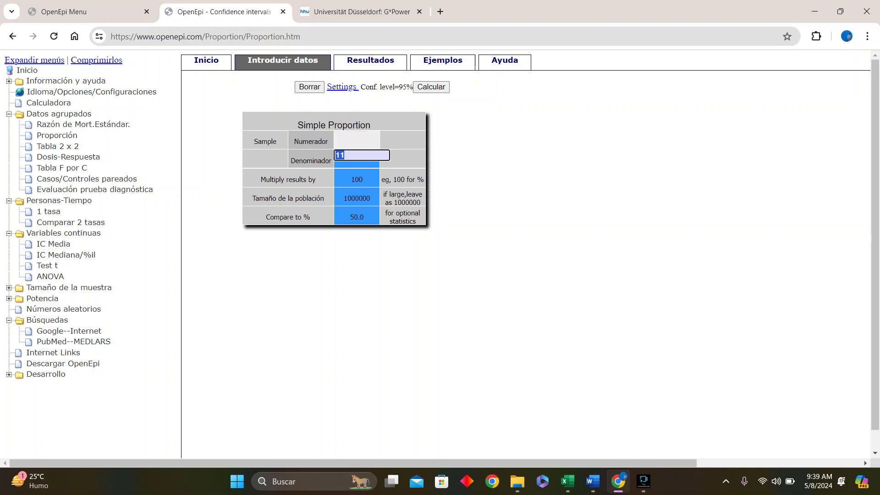
key("Up")
key("Num_Lock")
type("2")
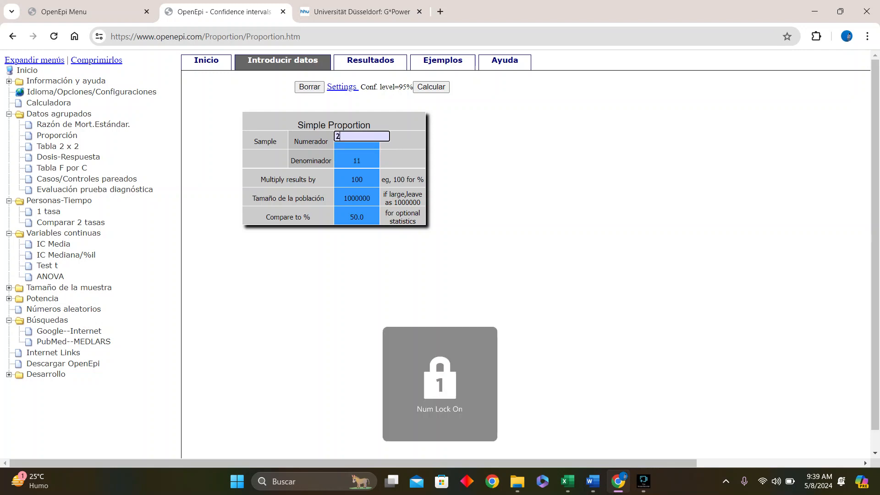
key("Return")
type("12")
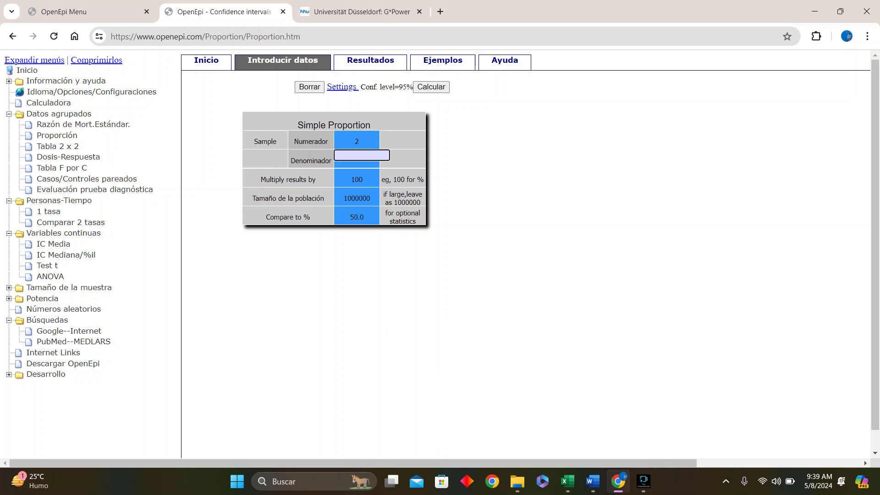
key("Return")
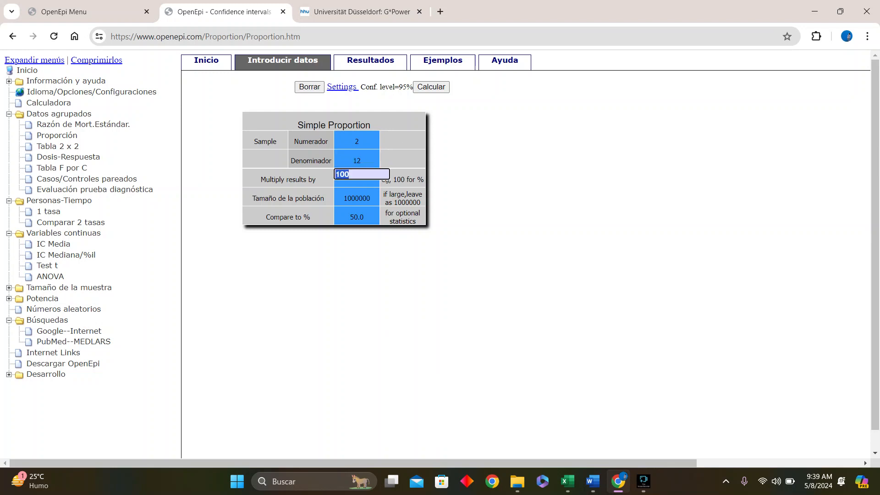
left_click(431, 87)
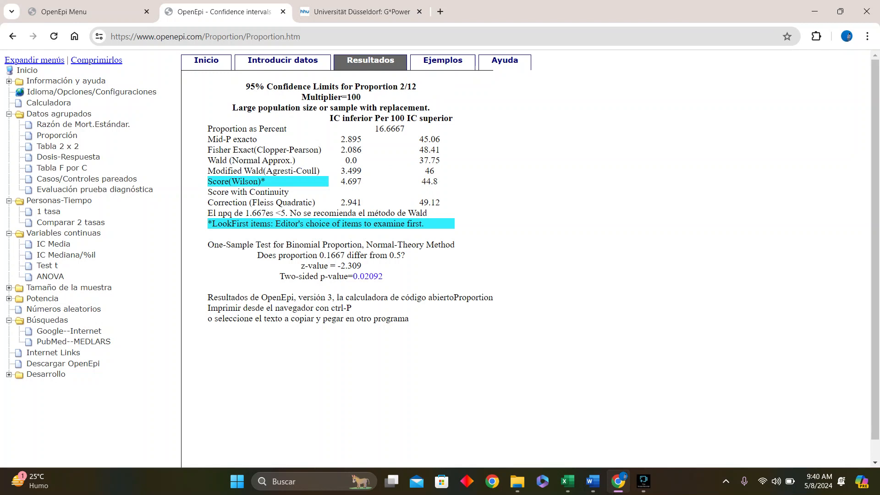
left_click_drag(374, 128, 404, 128)
mouse_move(644, 481)
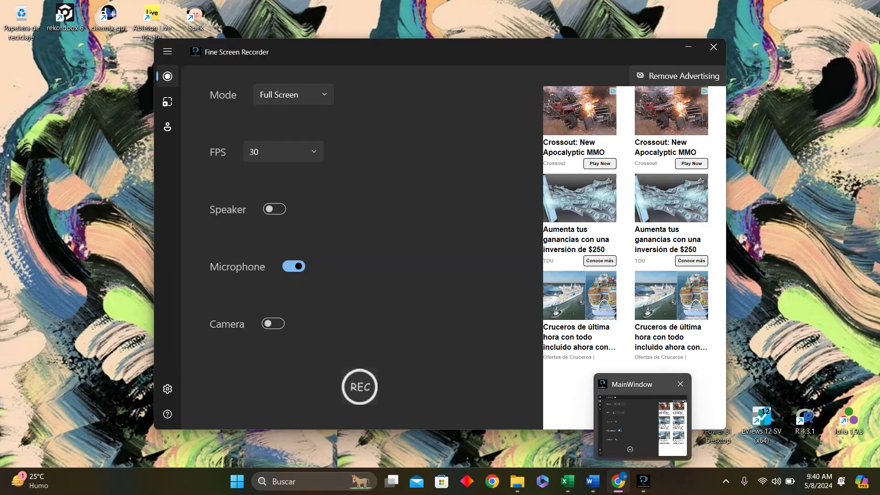
left_click(642, 422)
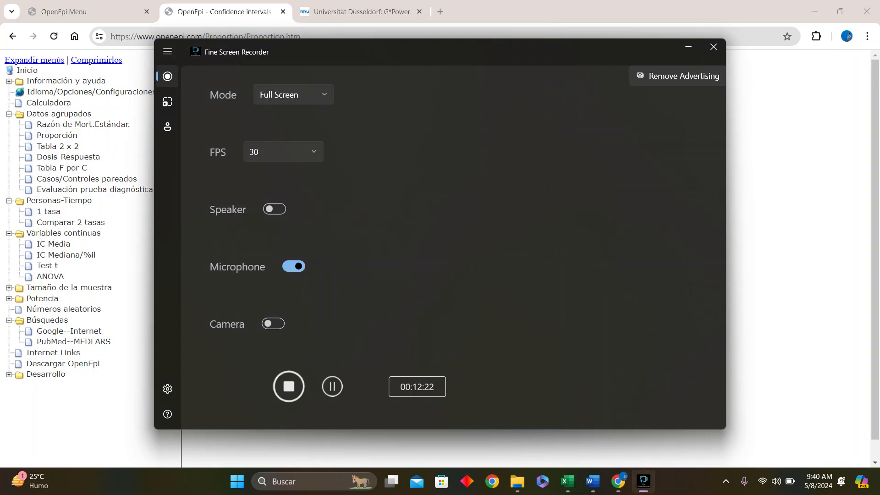
left_click(688, 47)
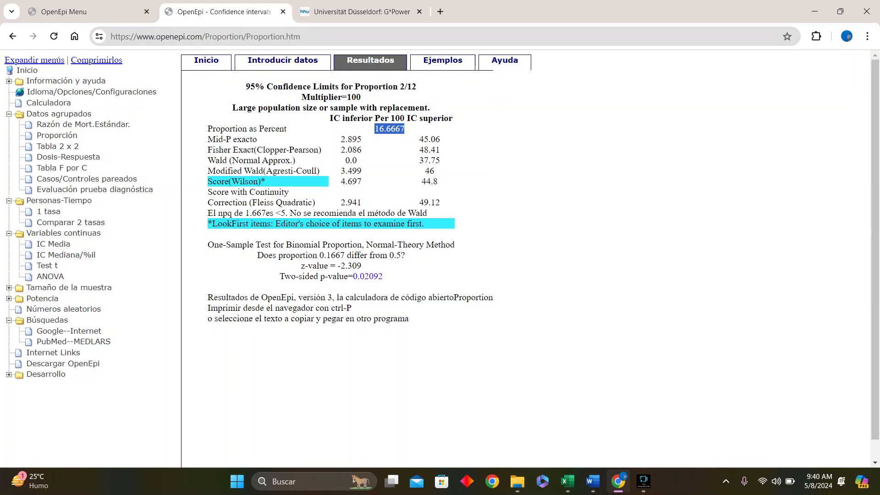
Step: Return to the proportion data entry, set the numerator to 5 and recalculate the confidence limits
left_click(282, 61)
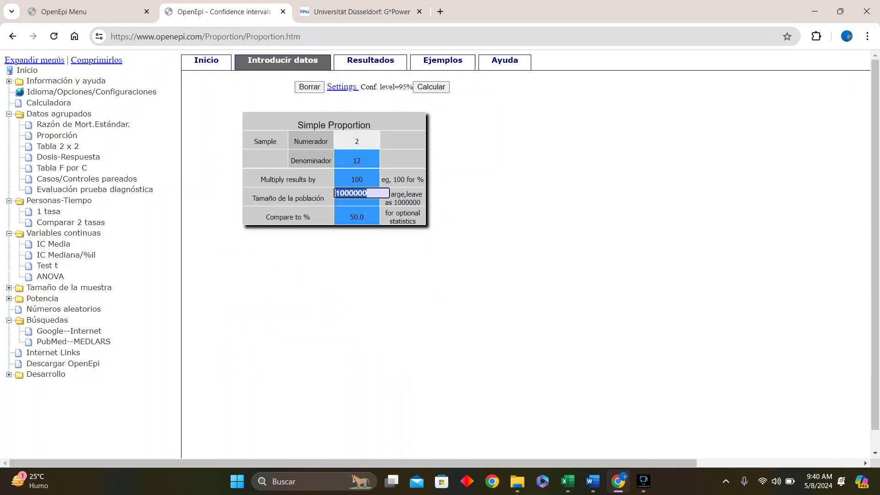
left_click(356, 141)
key("BackSpace")
type("5")
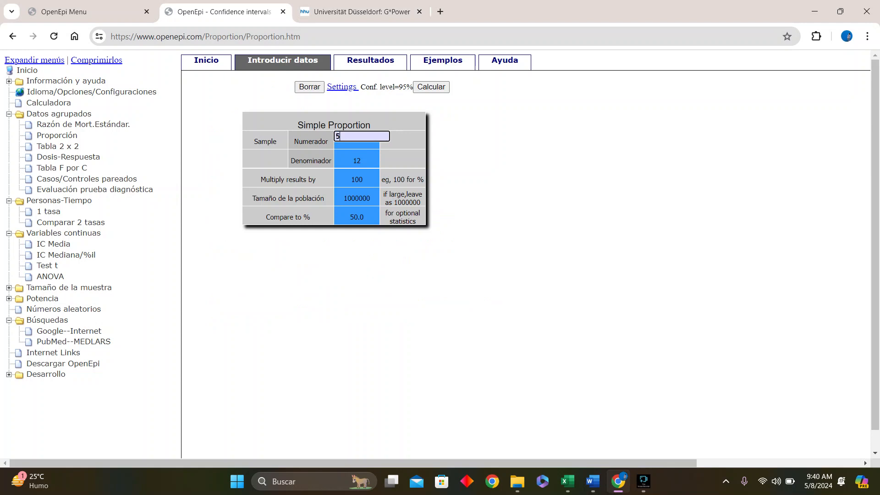
key("Return")
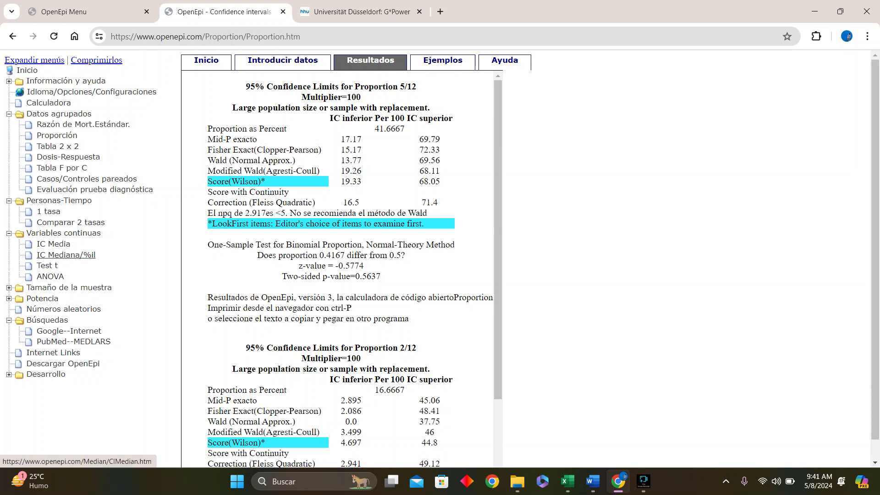
Step: View the introduction of the IC Mediana/%il module and return to the IC Media module
left_click(53, 243)
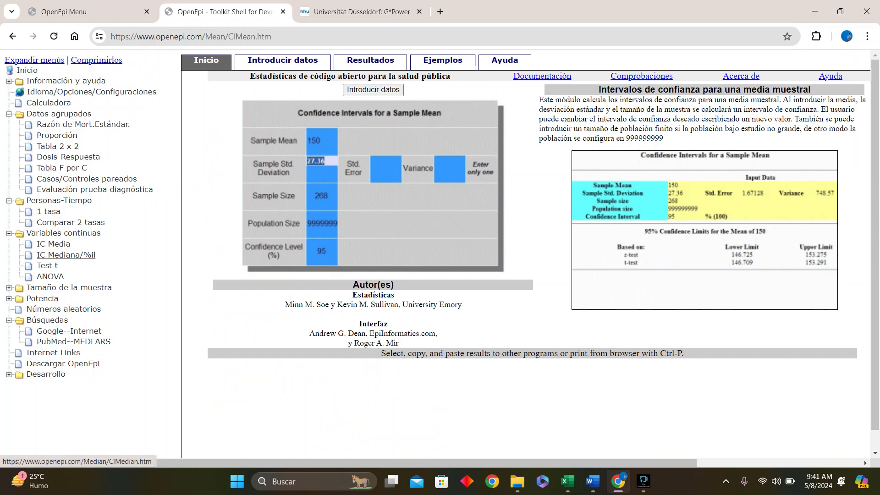
left_click(66, 254)
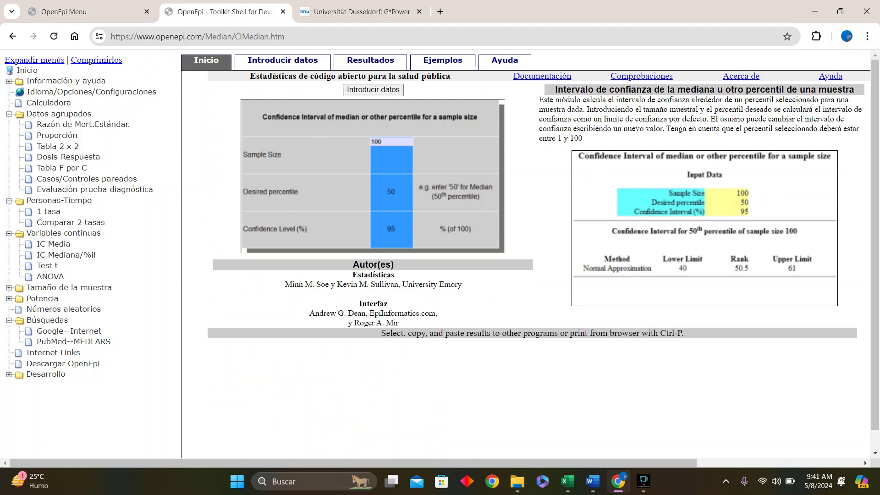
left_click(53, 244)
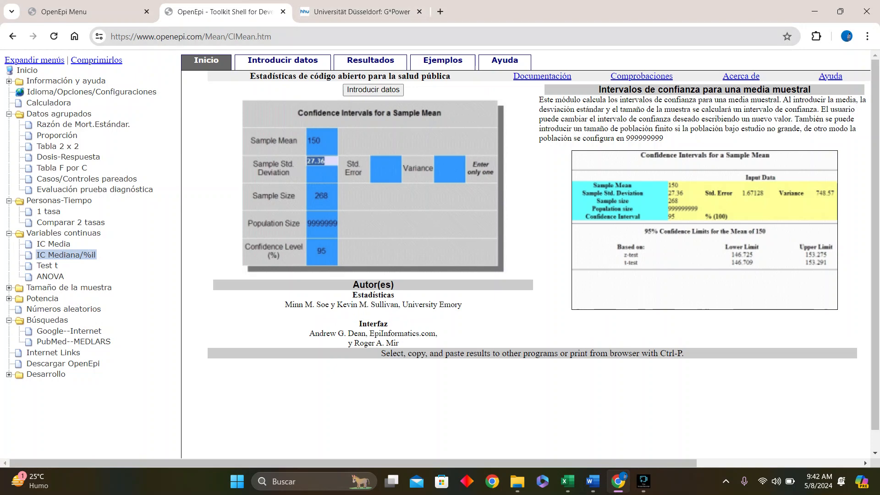
Step: Search the web for "media" in a new browser tab, and return to the IC Media page
key("ctrl+t")
type("me")
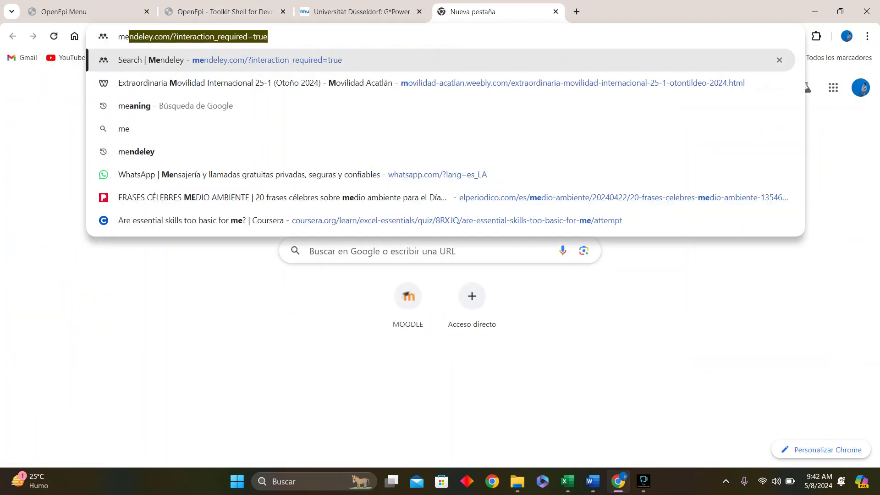
type("dia")
key("Return")
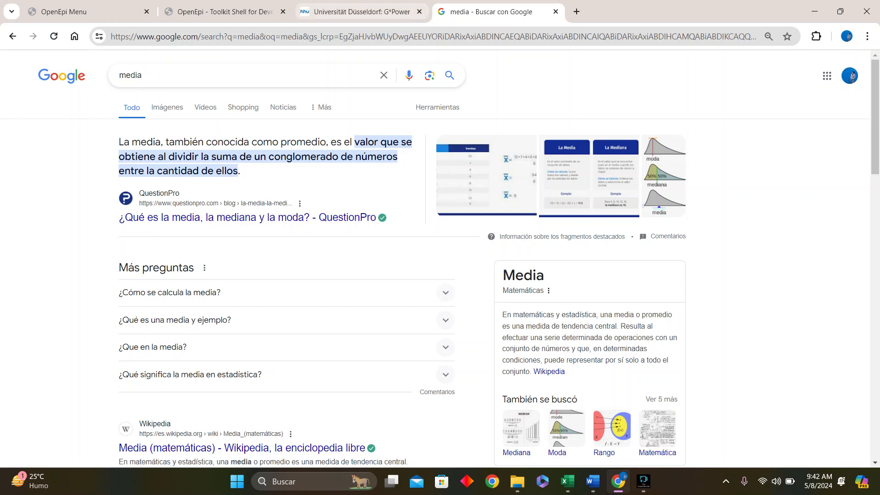
left_click(361, 12)
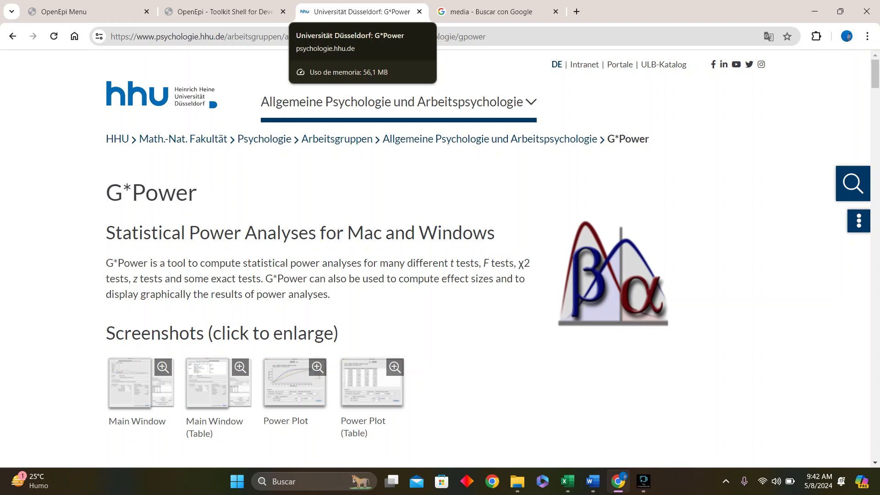
left_click(220, 11)
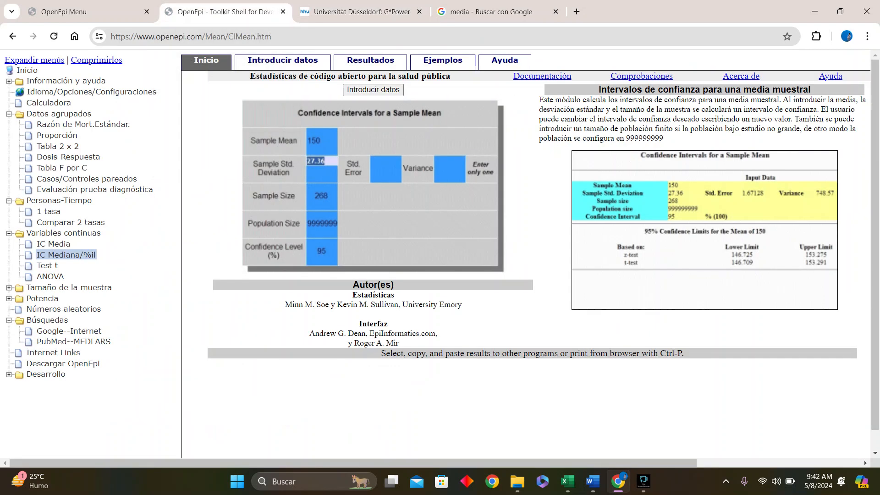
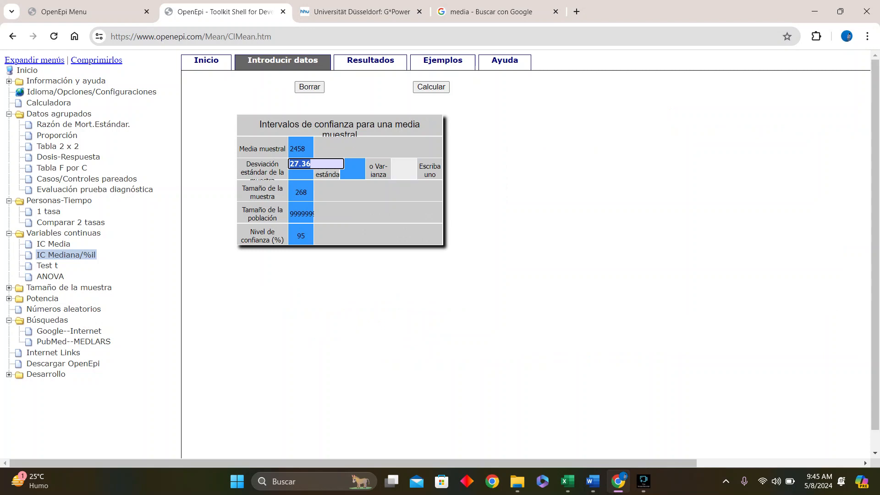
Step: Set the sample standard deviation to 285 in the sample mean confidence interval form
left_click(404, 169)
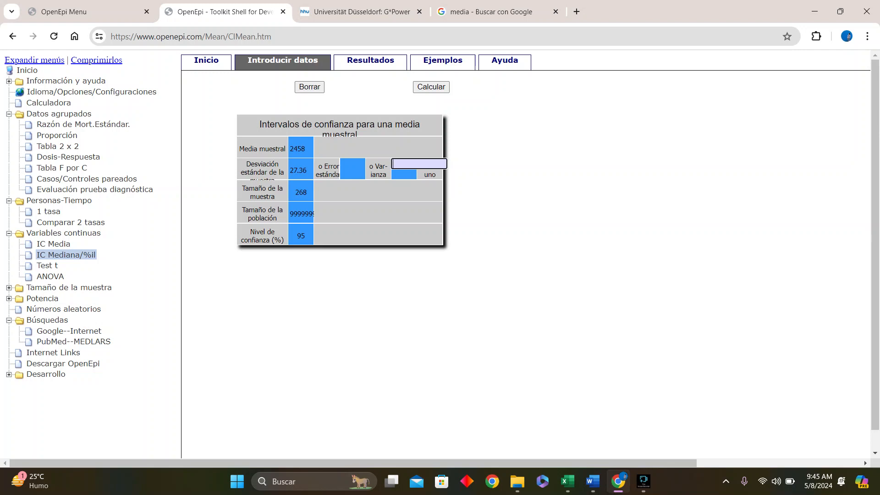
left_click(300, 169)
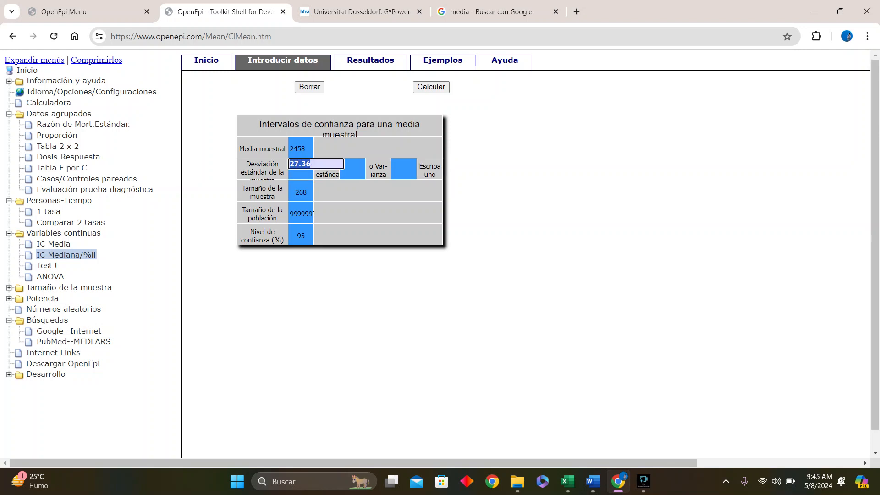
double_click(300, 164)
key("BackSpace")
type("285")
key("ctrl+a")
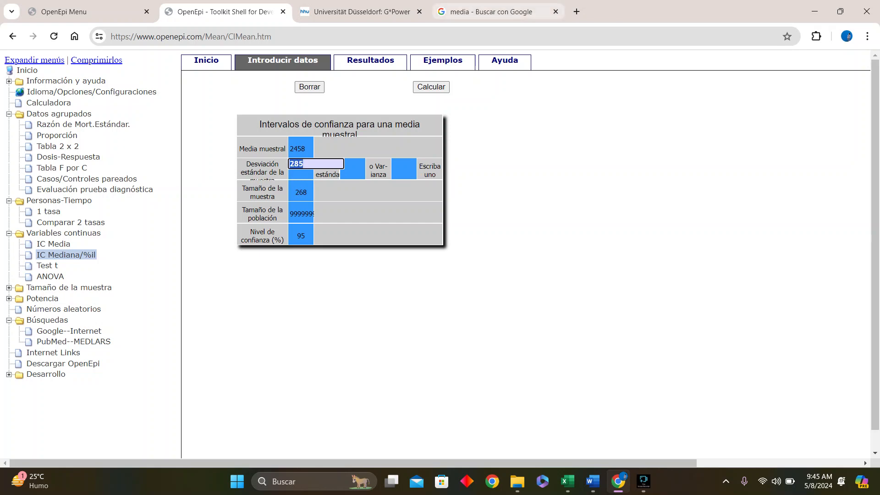
left_click(486, 12)
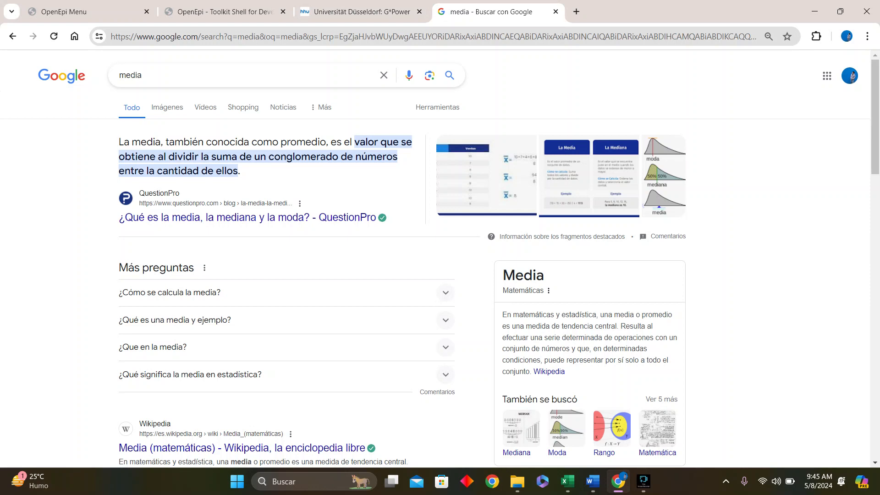
left_click(361, 12)
left_click(303, 482)
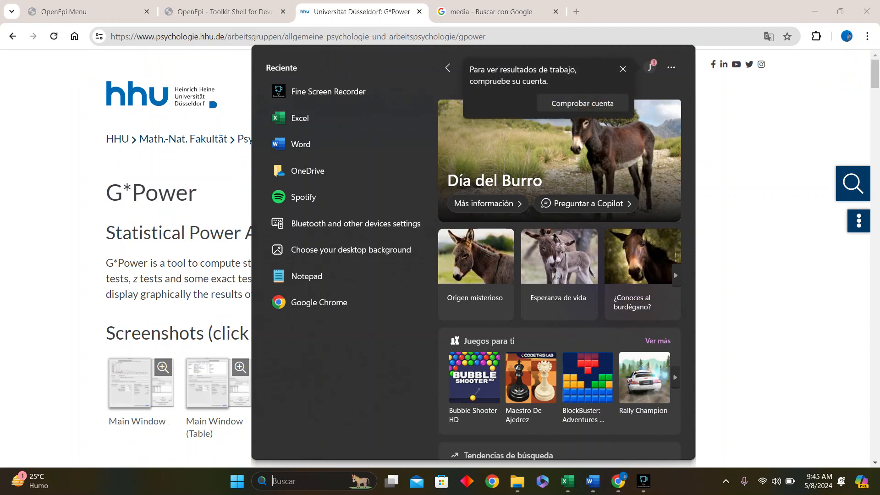
left_click(225, 12)
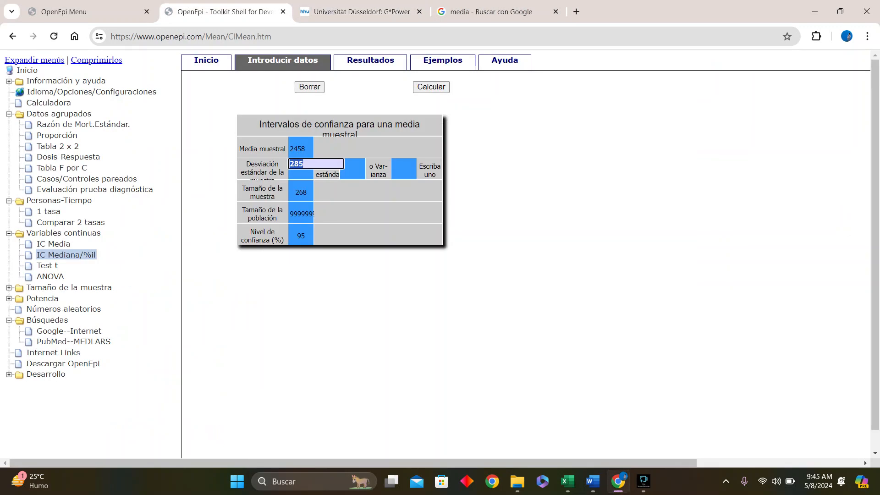
Step: Set the variance to 81225 in the sample mean confidence interval form
left_click(404, 170)
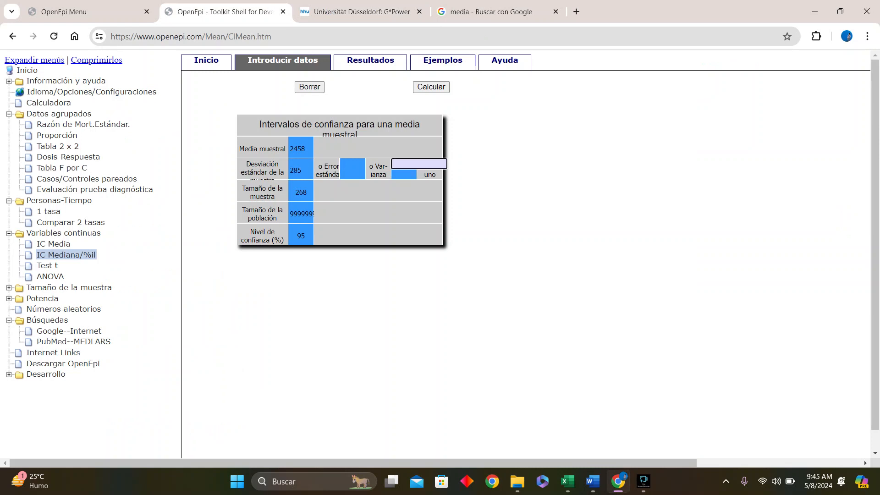
type("81225")
key("Tab")
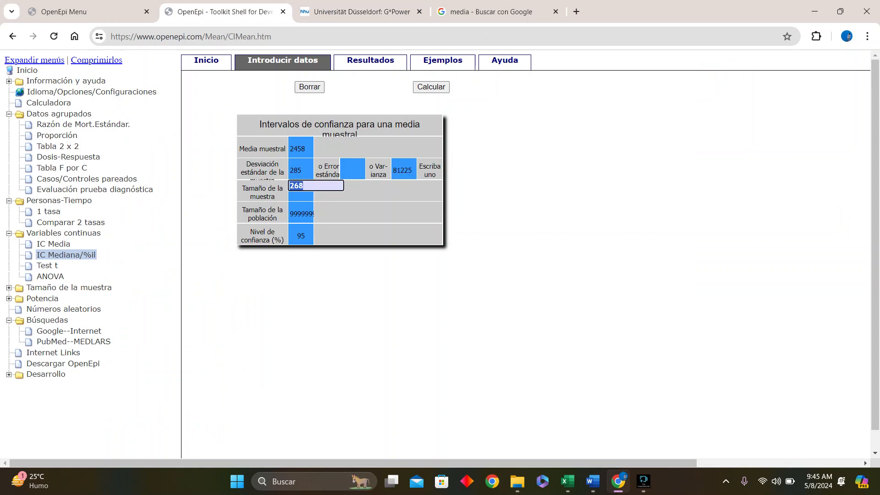
Step: Search Google for "error estandar" in the existing search page, and return to the sample mean form in OpenEpi
left_click(491, 11)
left_click(383, 75)
type("erroro")
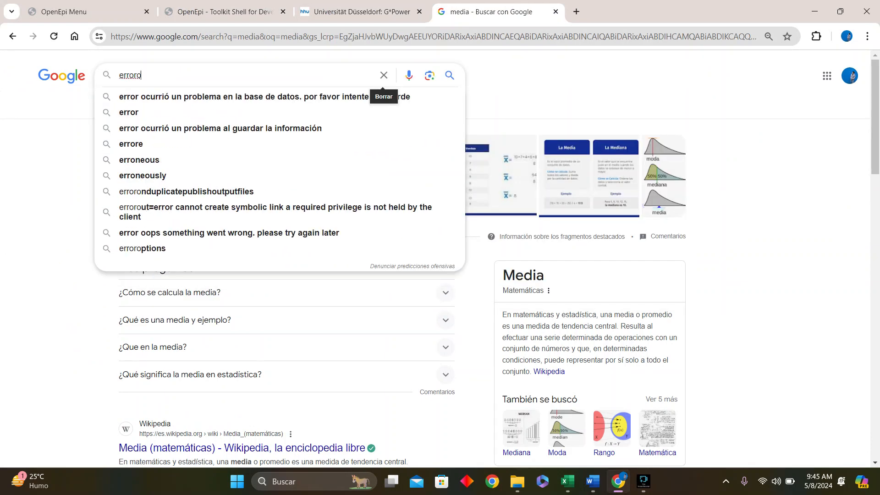
key("BackSpace")
type("es")
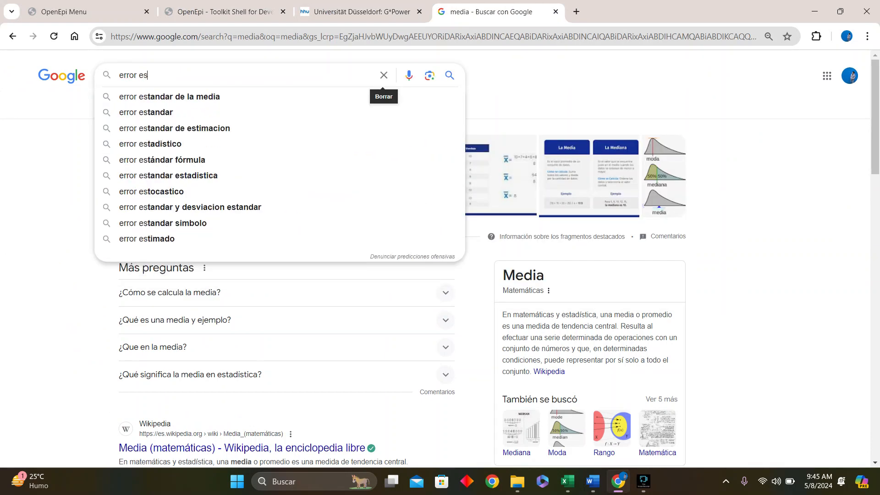
type("tandar")
key("Return")
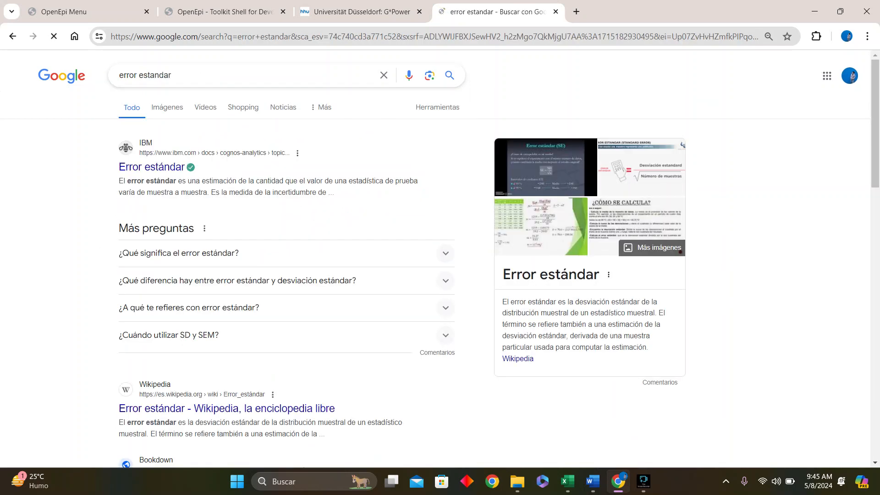
key("ctrl+shift+Tab")
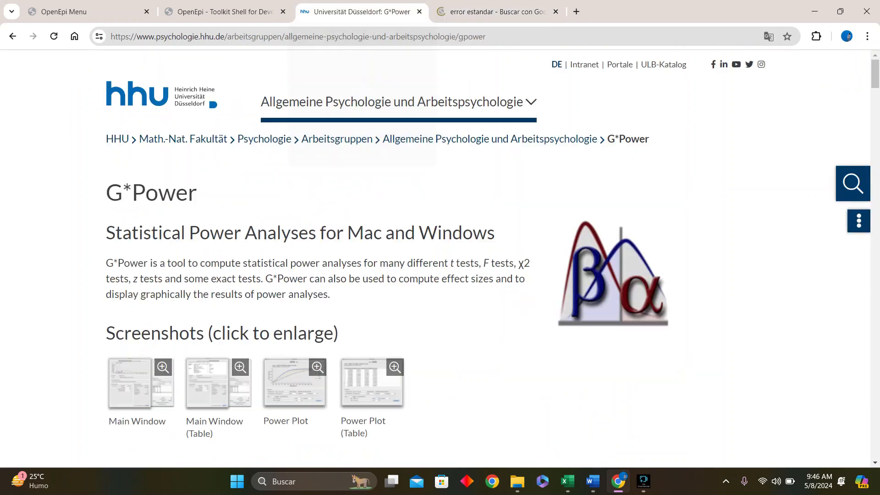
key("ctrl+shift+Tab")
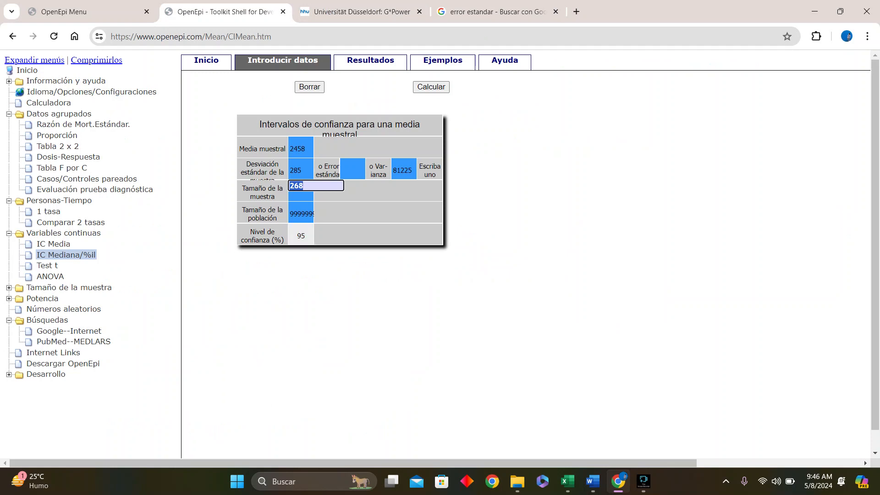
Step: Set the standard error to 5 and try to calculate the sample mean confidence interval
left_click(352, 169)
type("5")
key("Return")
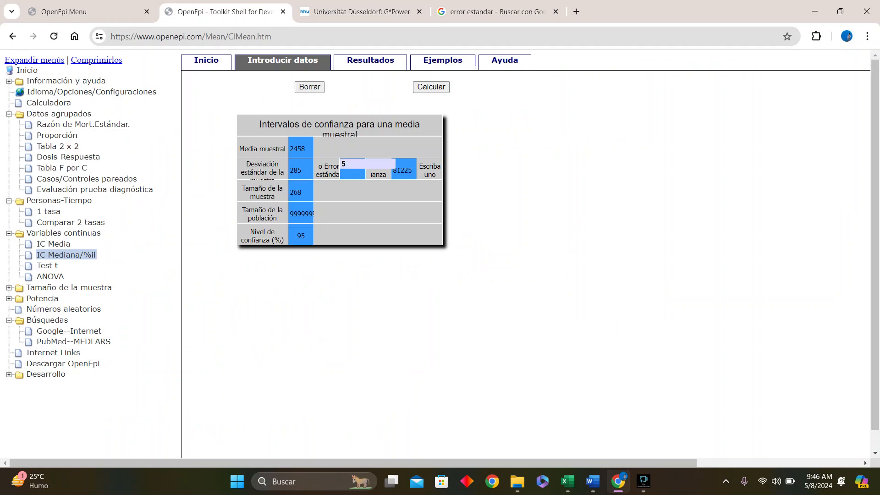
left_click(344, 163)
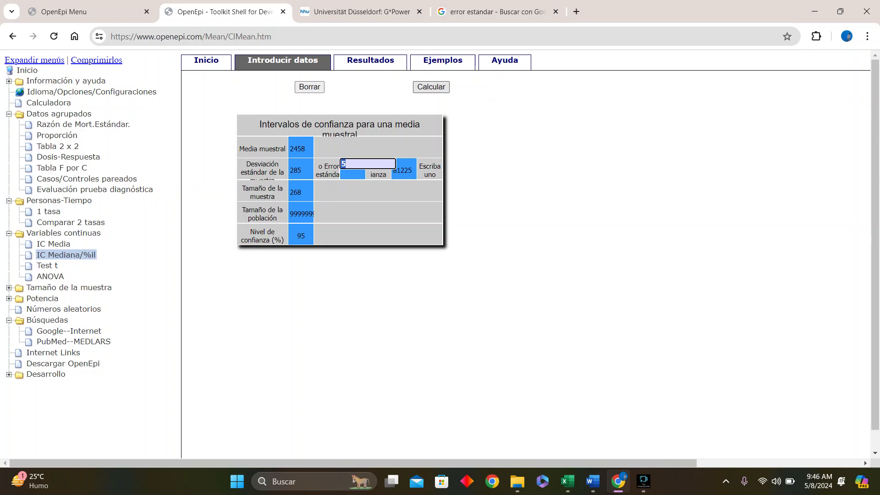
left_click(430, 86)
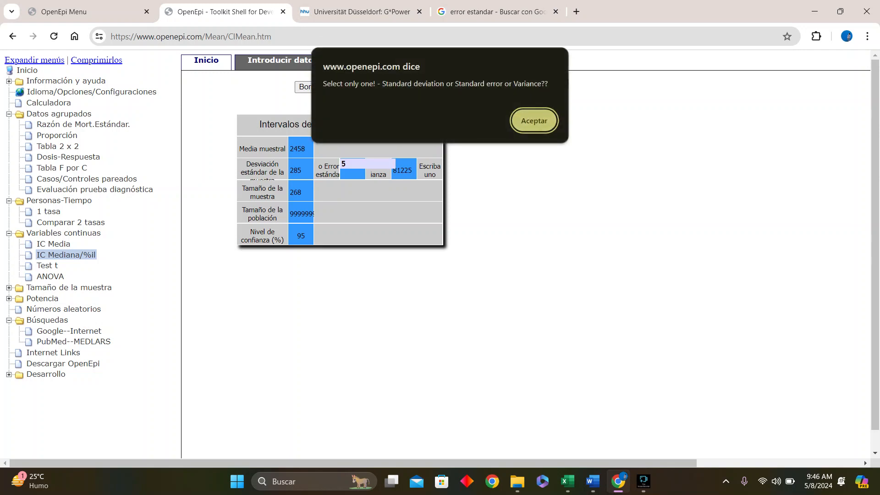
key("Return")
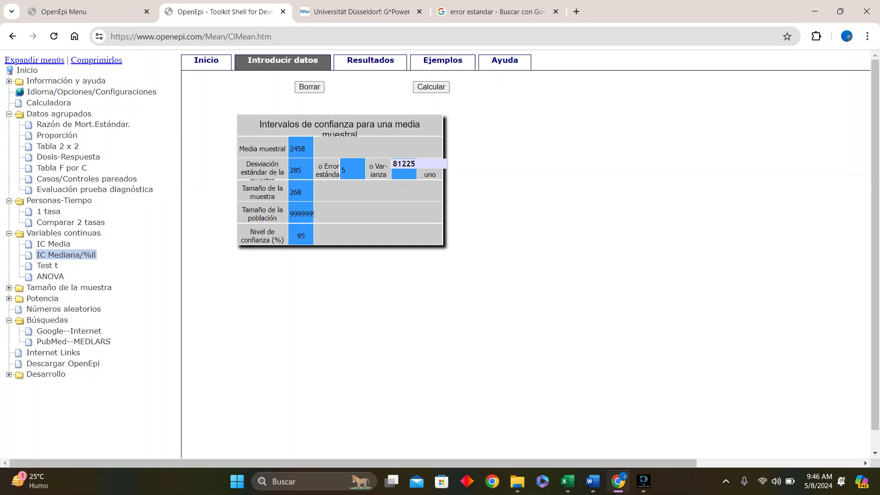
Step: Try again to calculate the interval with the standard deviation, standard error and variance all filled in
key("Tab")
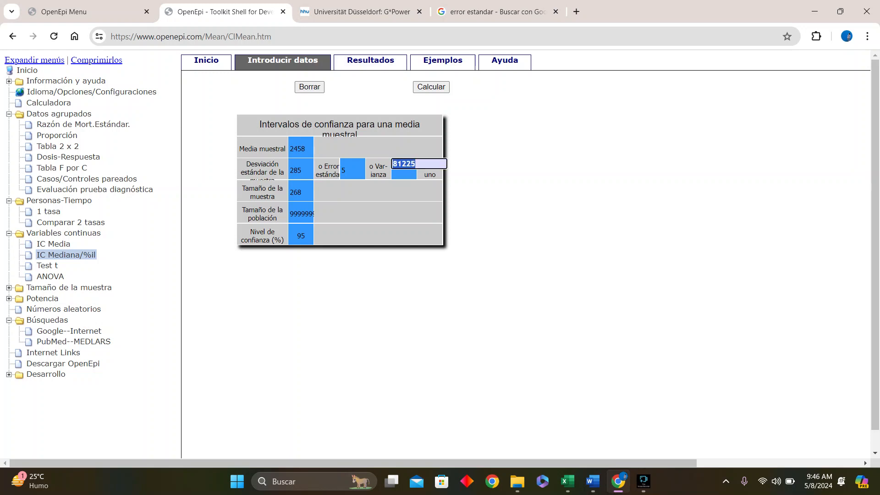
left_click(431, 87)
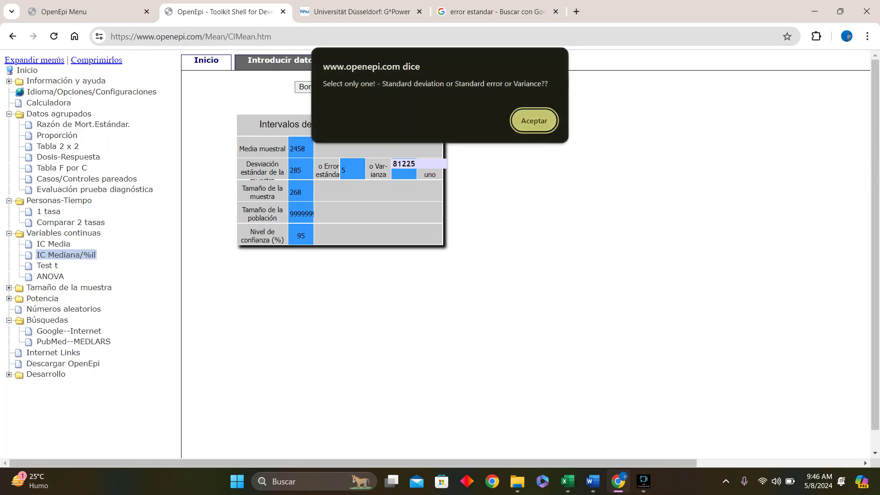
key("Return")
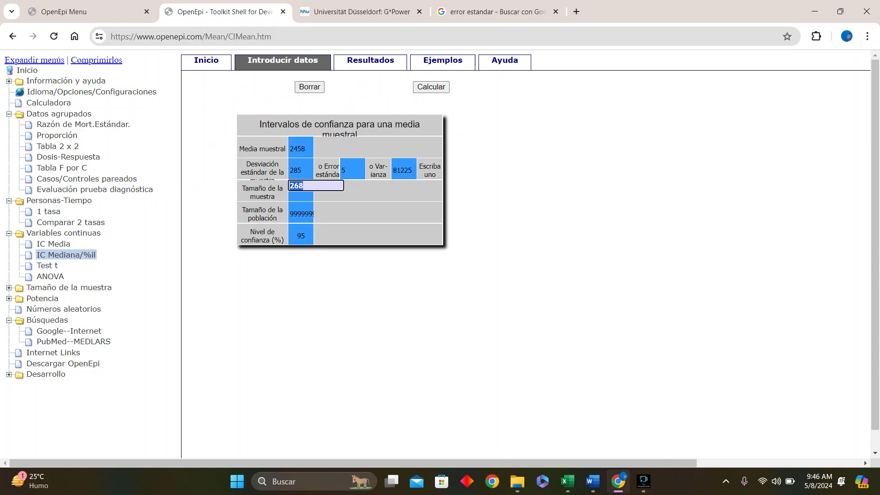
left_click(301, 169)
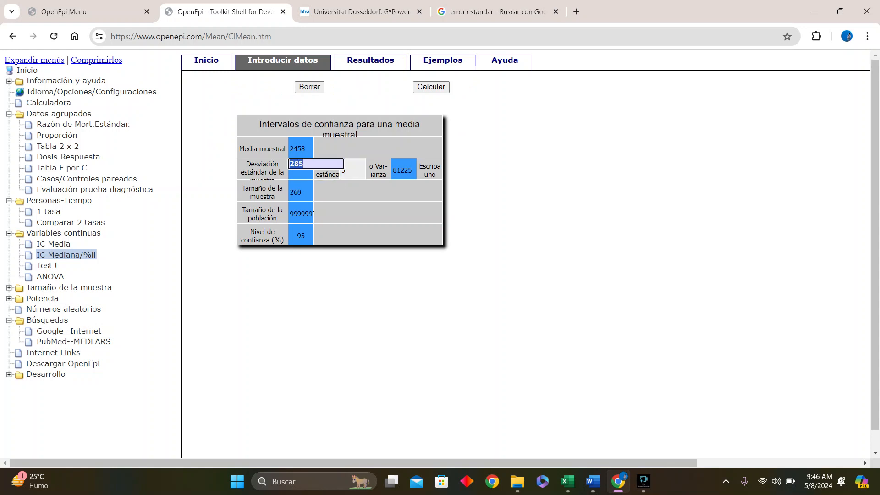
left_click(301, 191)
left_click(304, 186)
double_click(301, 186)
left_click(430, 87)
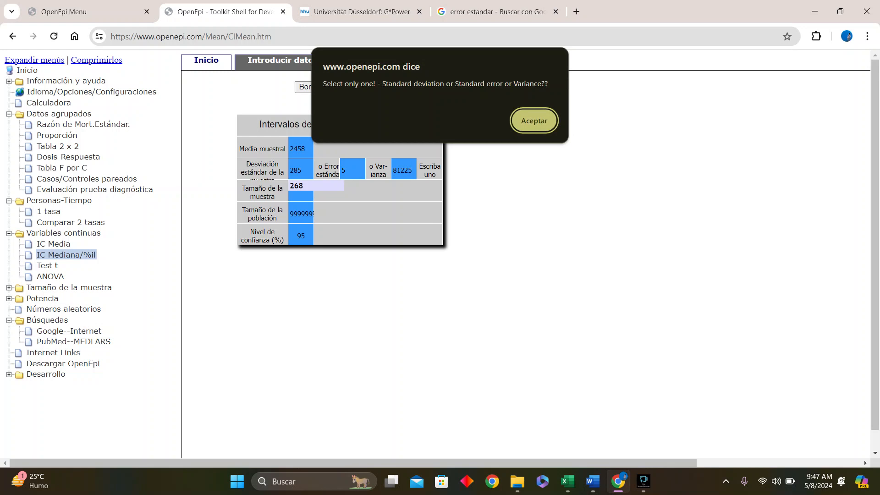
key("Return")
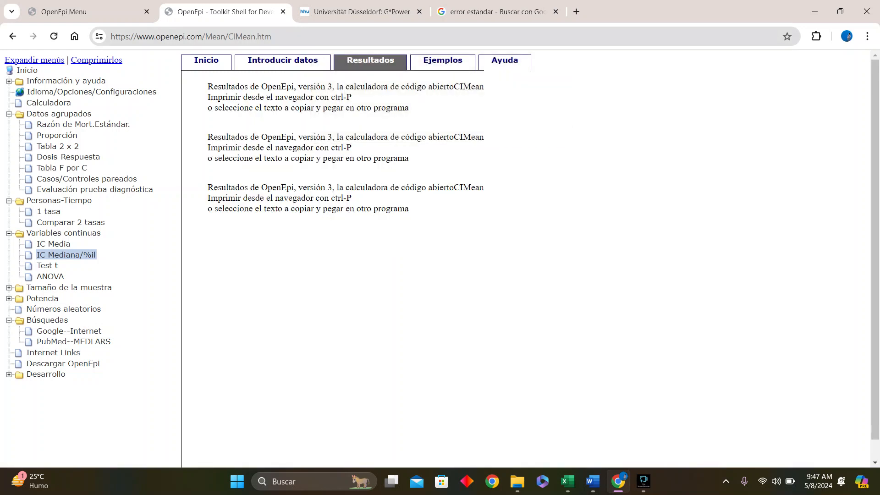
Step: Return to the data entry, clear the variance and standard error, and calculate the confidence limits for the mean
left_click(283, 61)
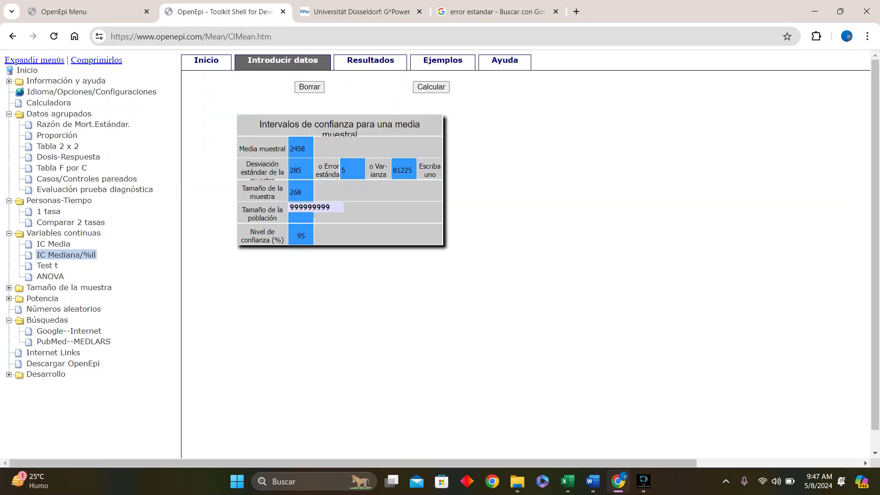
left_click(404, 170)
key("BackSpace")
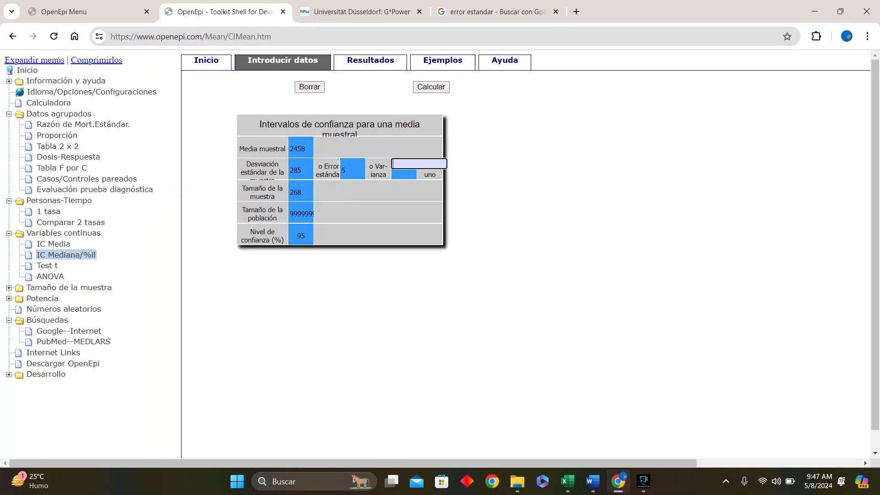
left_click(353, 169)
key("BackSpace")
left_click(378, 202)
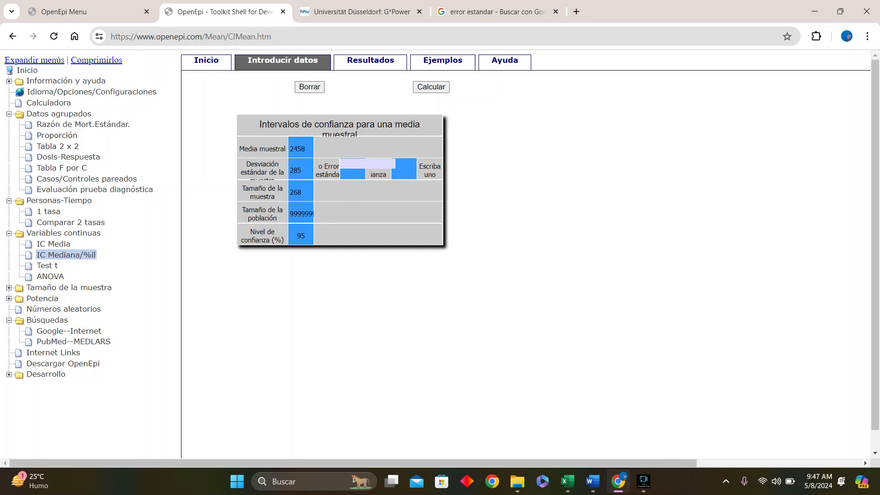
left_click(431, 87)
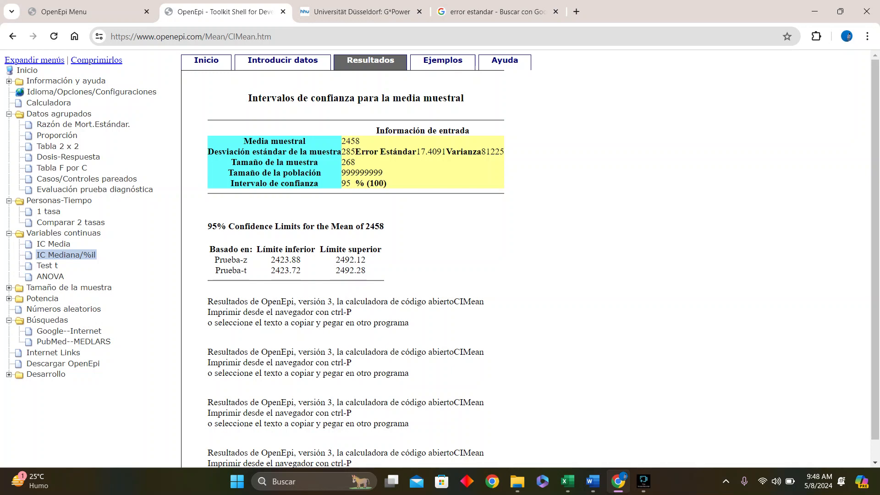
Step: Return to the sample mean data entry and clear the sample size
left_click(282, 61)
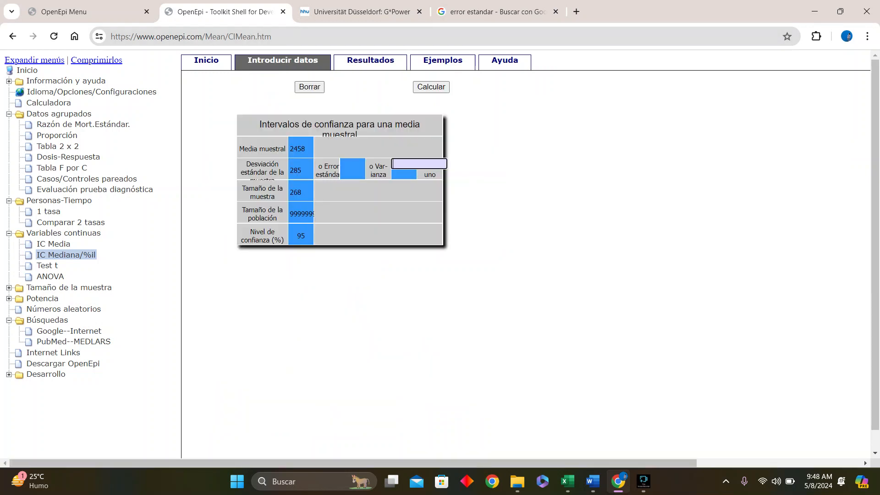
left_click(301, 191)
key("Num_Lock")
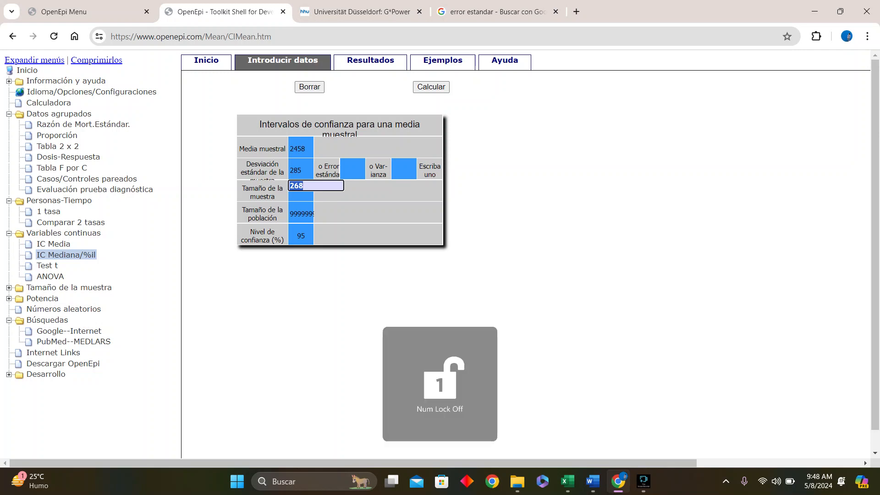
key("Down")
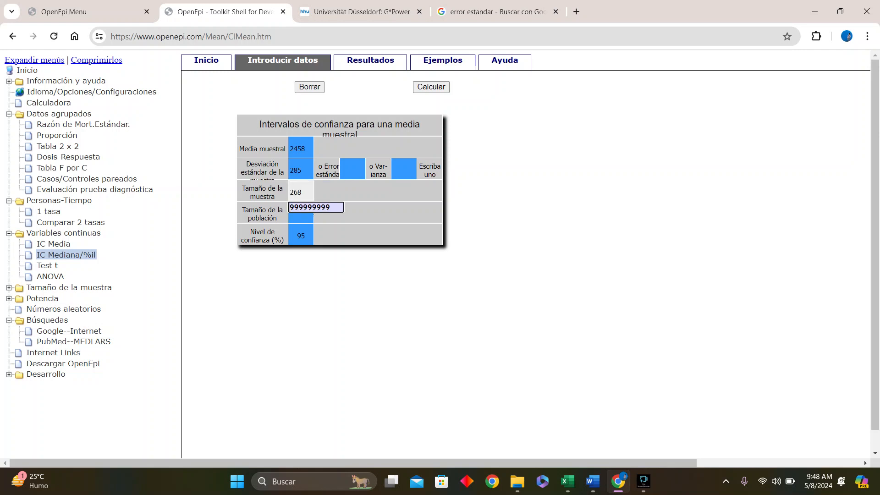
key("Up")
type("26881225")
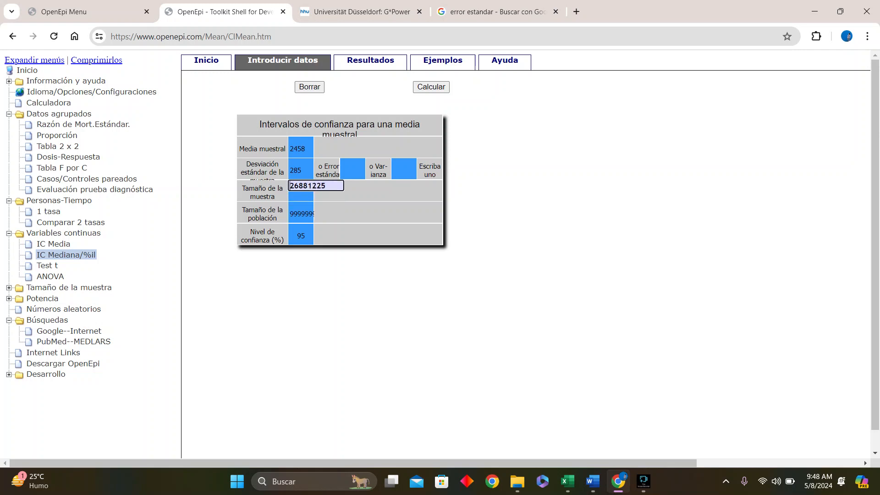
key("Tab")
key("shift+Tab")
key("BackSpace")
Step: Append 26 to the end of the population size
key("Tab")
key("ctrl+a")
key("End")
type("26")
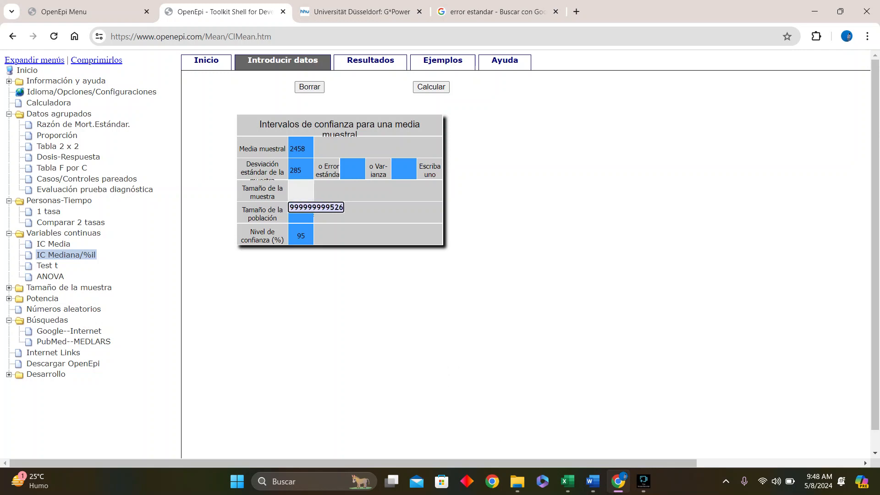
Step: Set the sample size to 27 and recalculate the confidence limits for the mean
key("shift+Tab")
type("27")
key("Tab")
key("Tab")
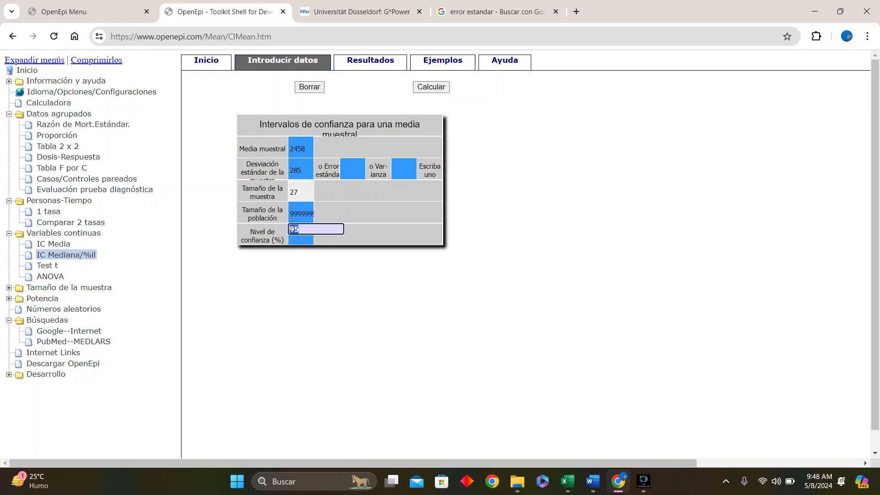
key("Return")
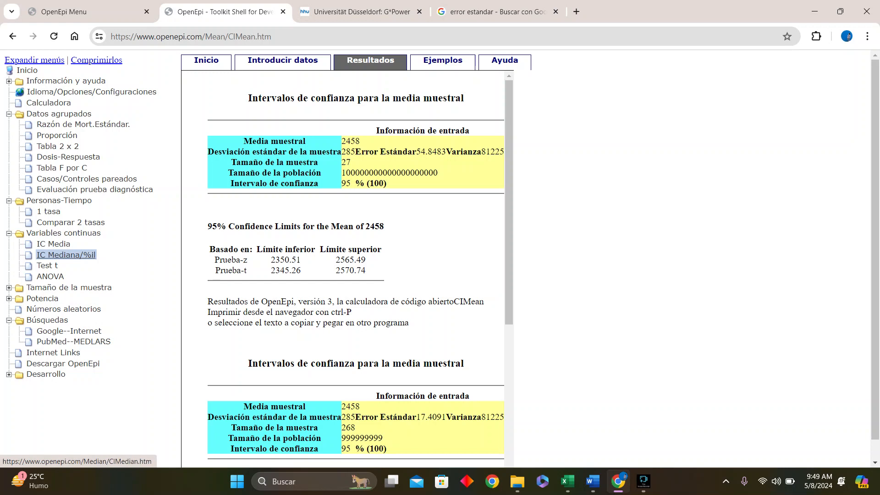
Step: Open the data entry of the IC Mediana/%il module and set the sample size to 185
left_click(67, 254)
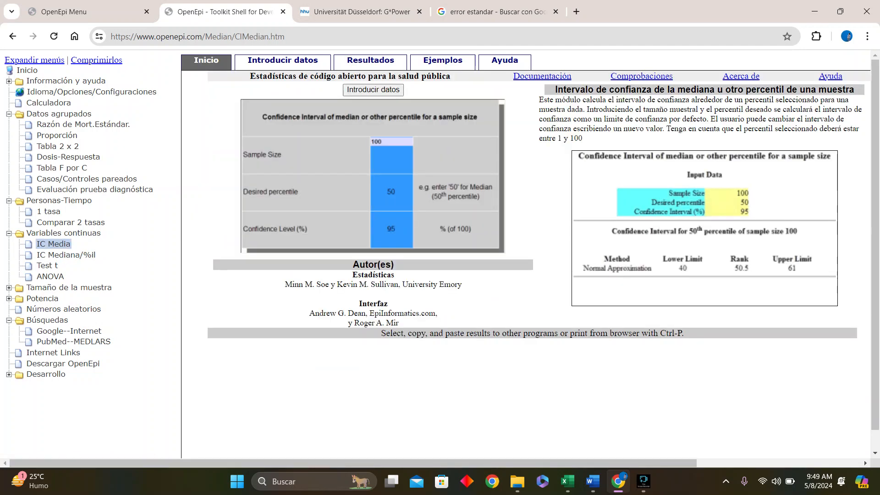
left_click(373, 89)
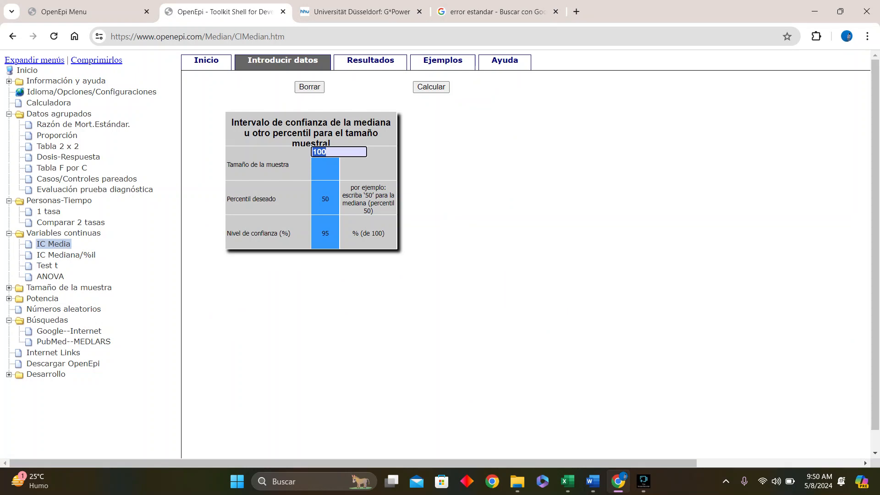
key("BackSpace")
key("Num_Lock")
type("185")
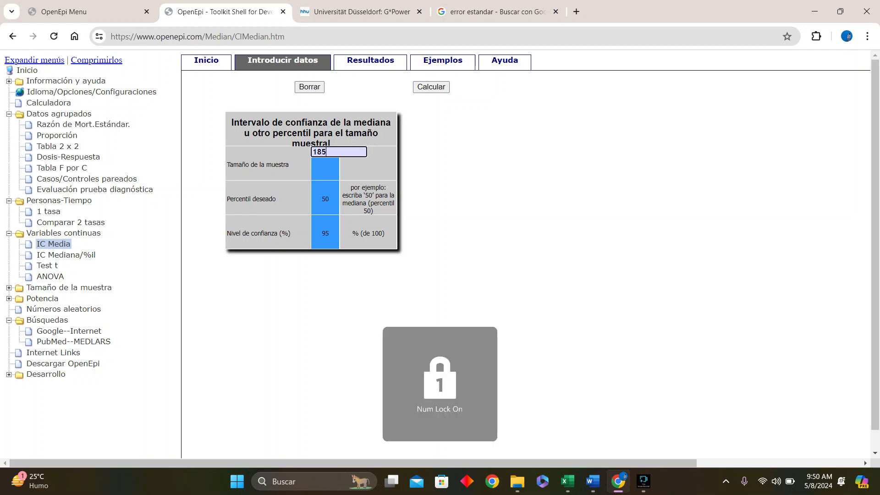
key("Tab")
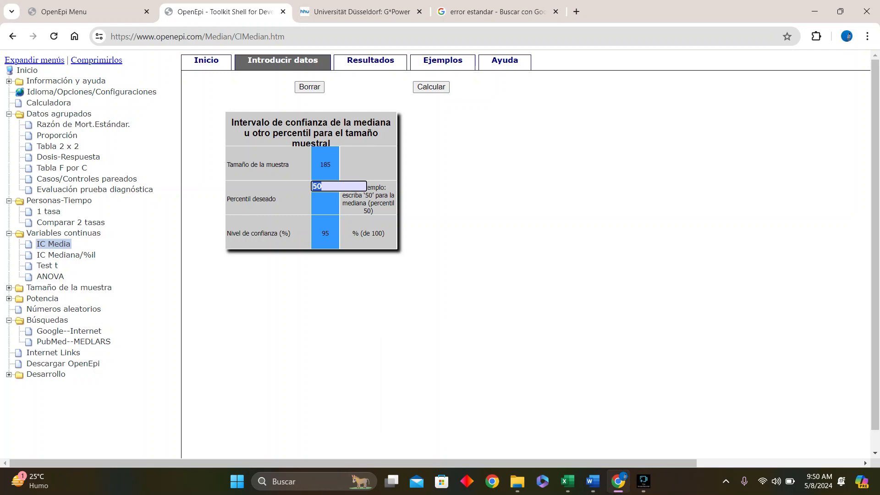
Step: Set the confidence level to 90% and calculate the confidence interval for the 50th percentile
key("Tab")
key("Tab")
type("90")
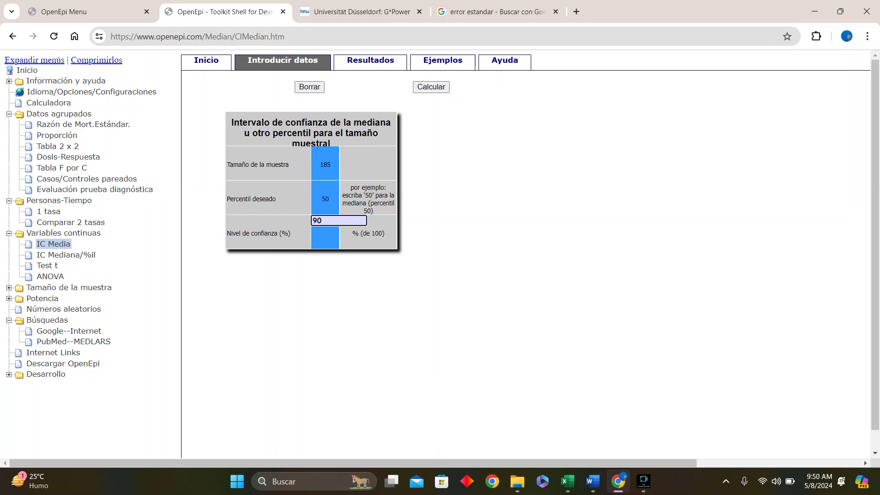
key("Return")
key("Tab")
key("Return")
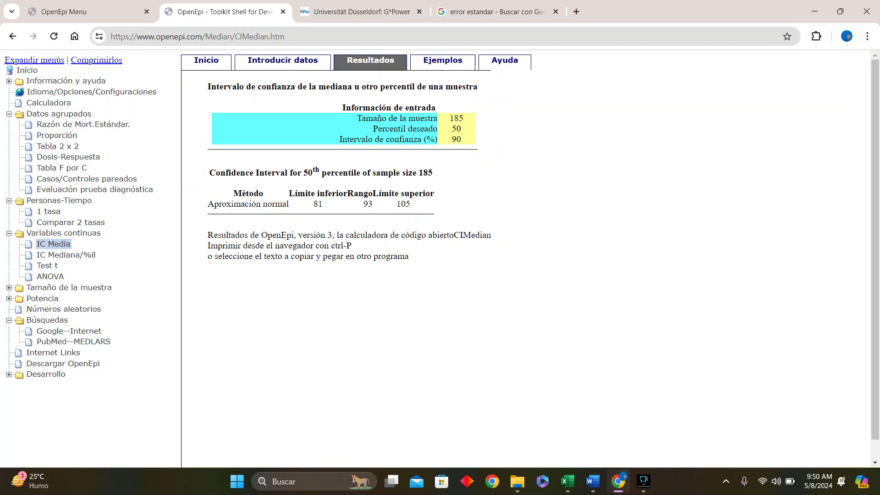
Step: Return to the median data entry, set the sample size to 183 and recalculate the interval
left_click(282, 60)
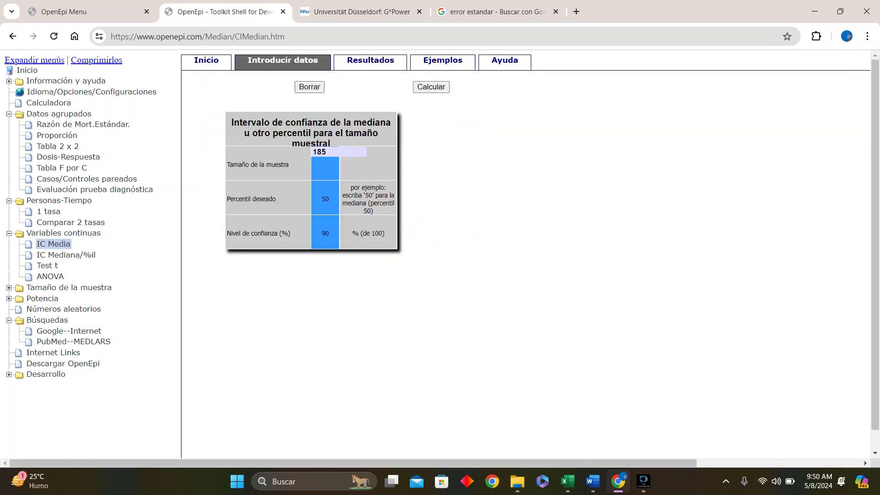
double_click(320, 152)
type("183")
key("Tab")
left_click(430, 86)
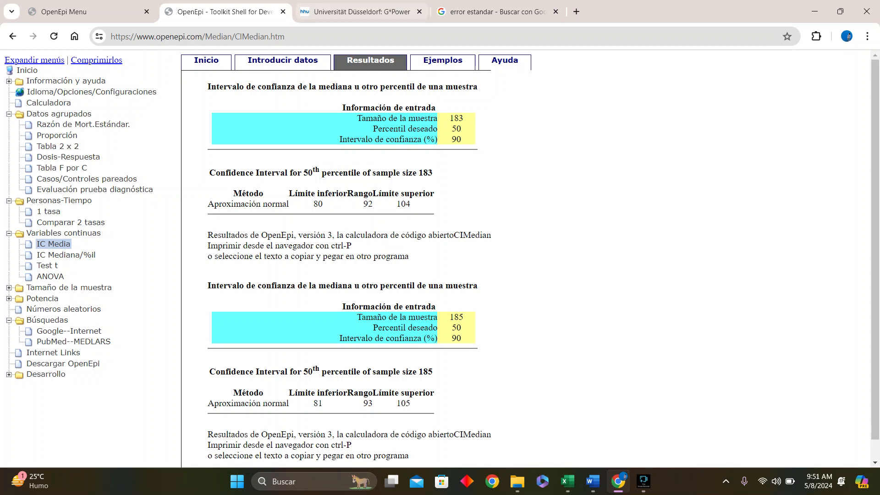
Step: Set the confidence level for the median to 95% and recalculate the interval
left_click(283, 61)
left_click(327, 220)
key("BackSpace")
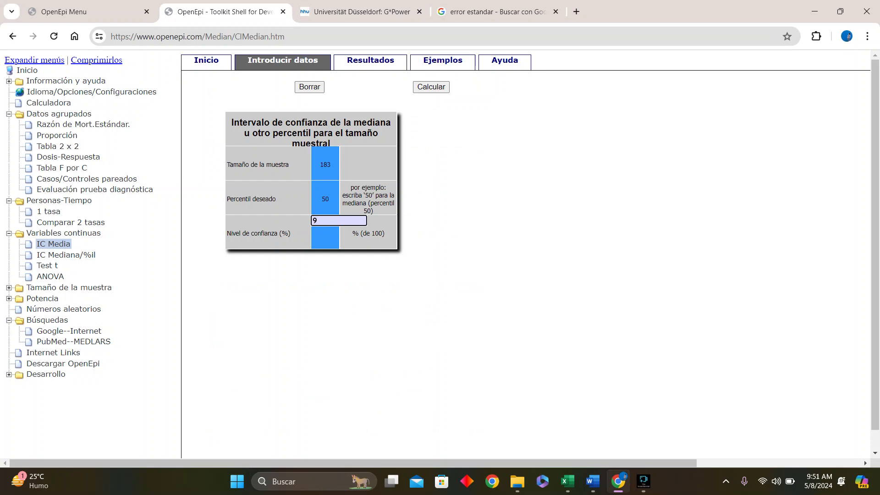
type("5")
key("Tab")
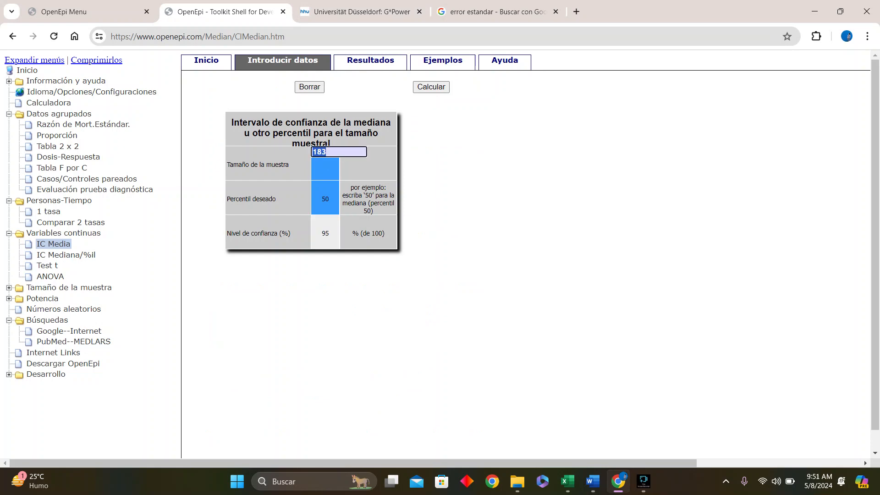
left_click(431, 87)
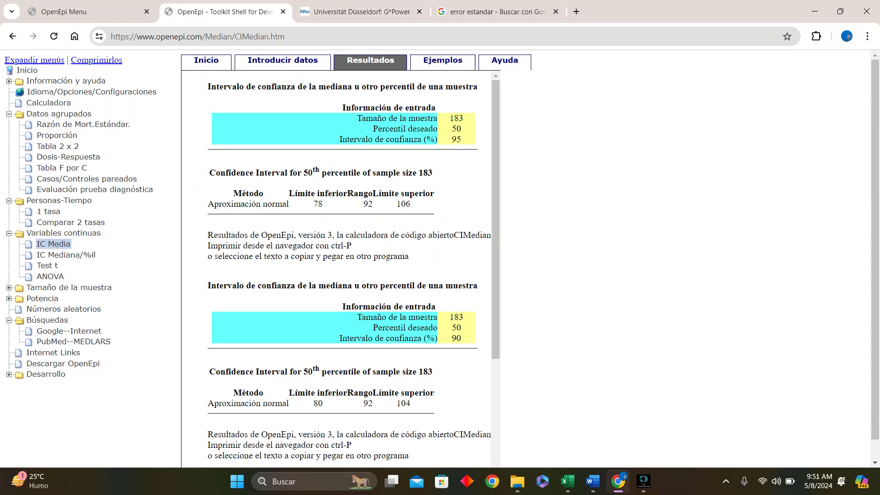
Step: Raise the median's confidence level to 99% and recalculate the interval
left_click(283, 61)
left_click(325, 187)
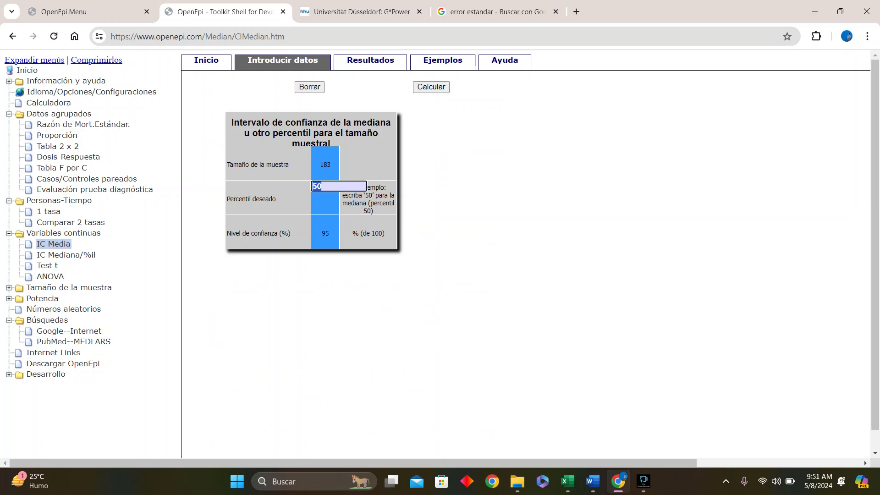
key("Tab")
type("99")
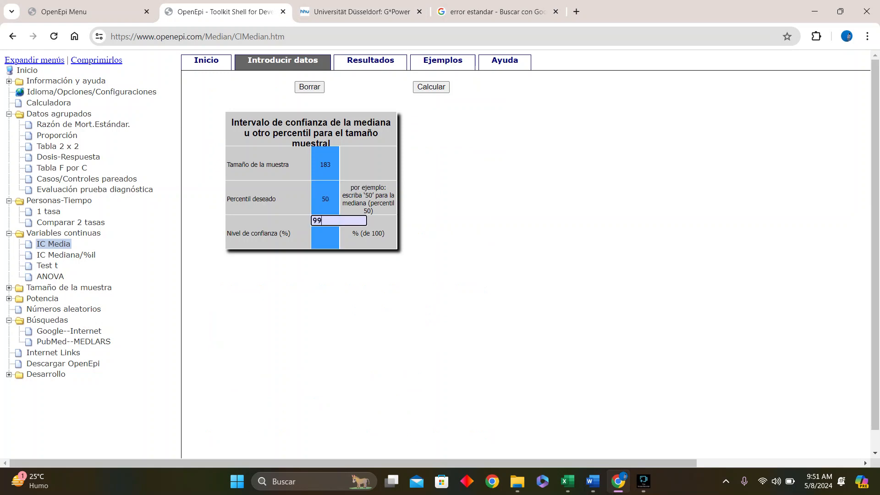
key("Tab")
key("Tab")
key("Tab")
key("Tab")
key("Tab")
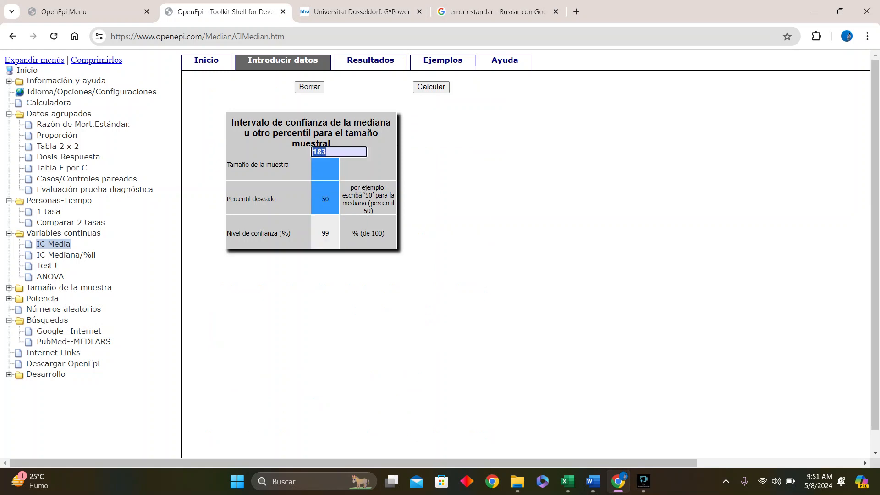
key("Return")
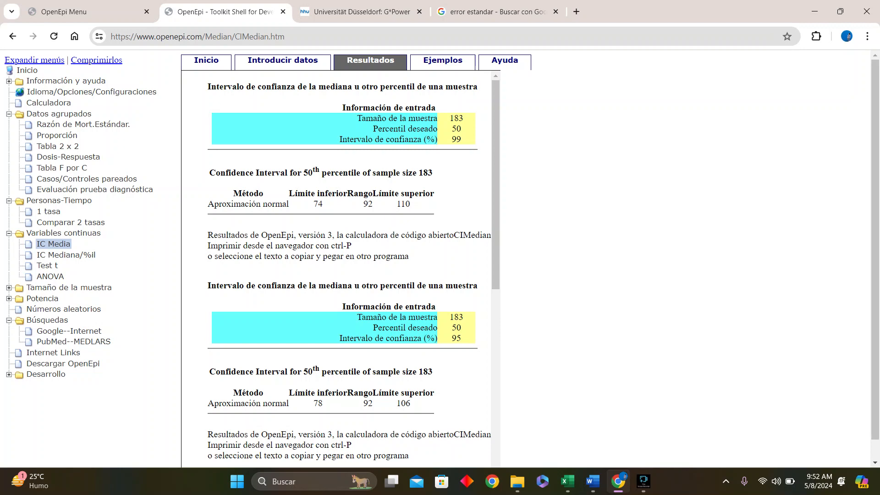
Step: Open the Proporción module under Tamaño de la muestra
left_click(69, 287)
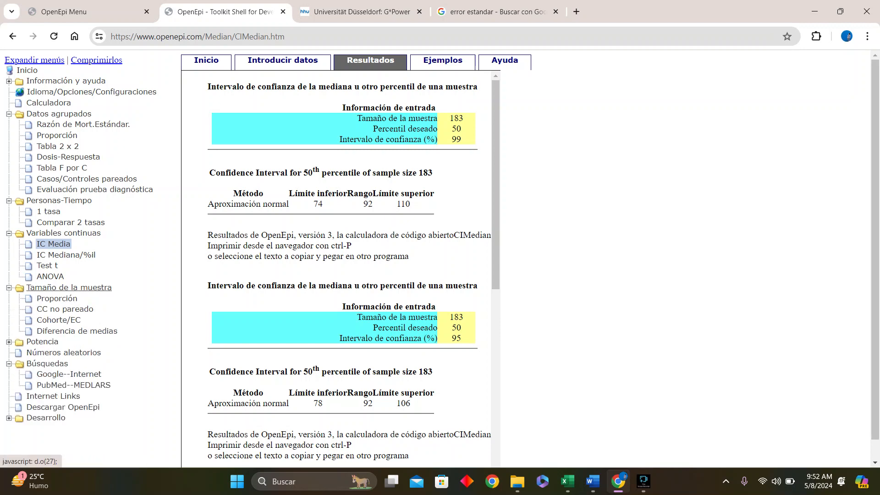
left_click(57, 298)
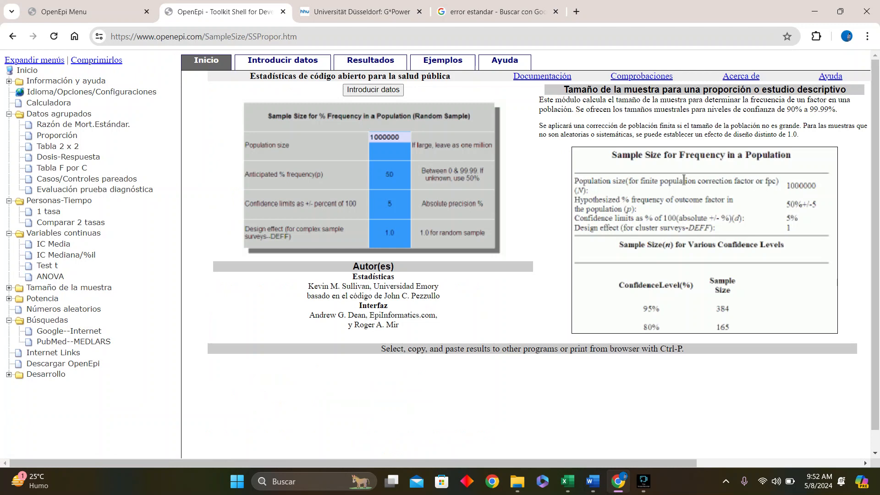
left_click(68, 287)
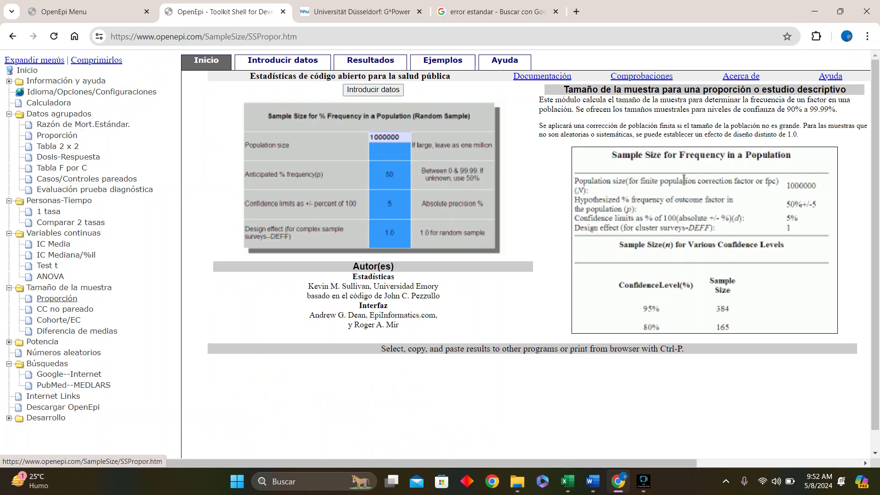
left_click(57, 298)
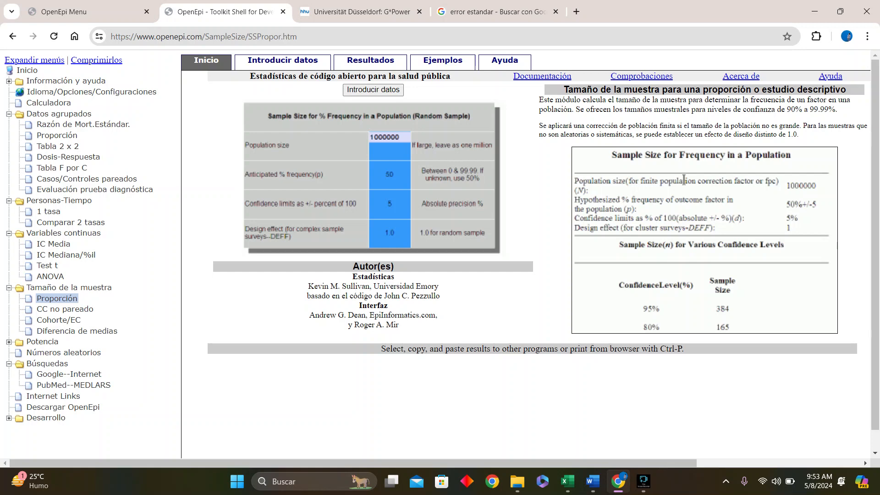
Step: Switch to the Google search page and search for "padron electoral cdmx", looking through the results
left_click(497, 11)
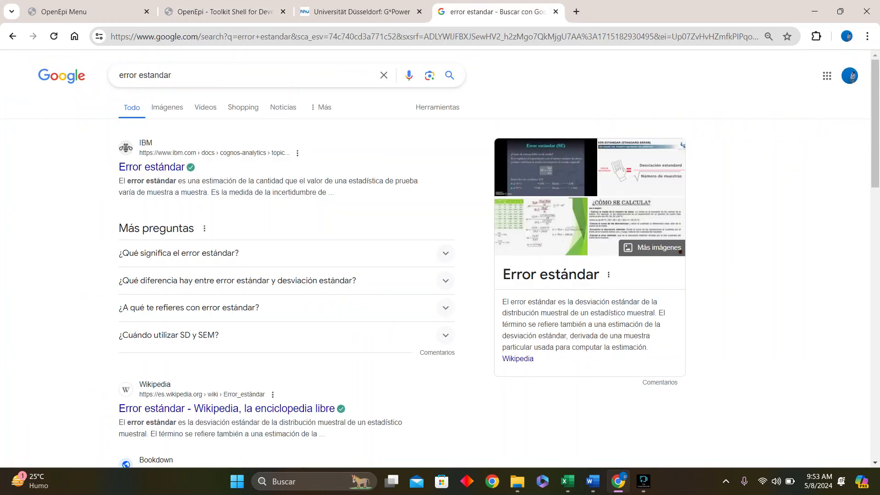
left_click(384, 75)
type("pat")
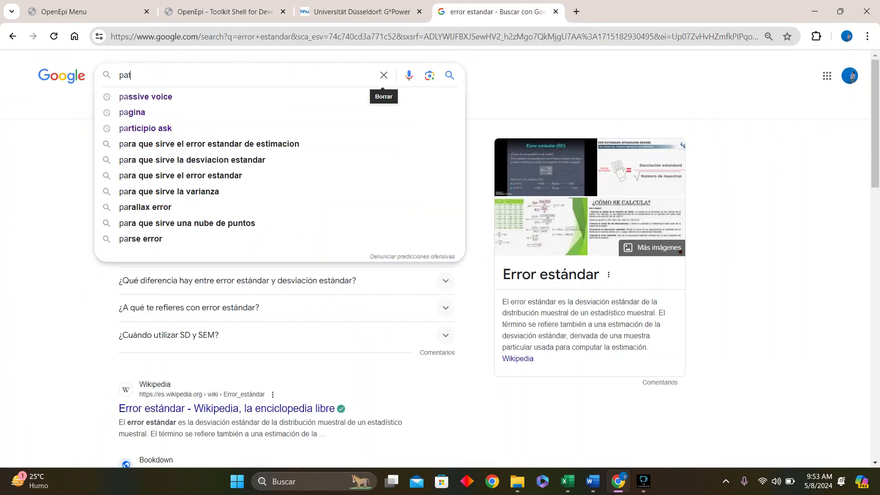
type("ron ele")
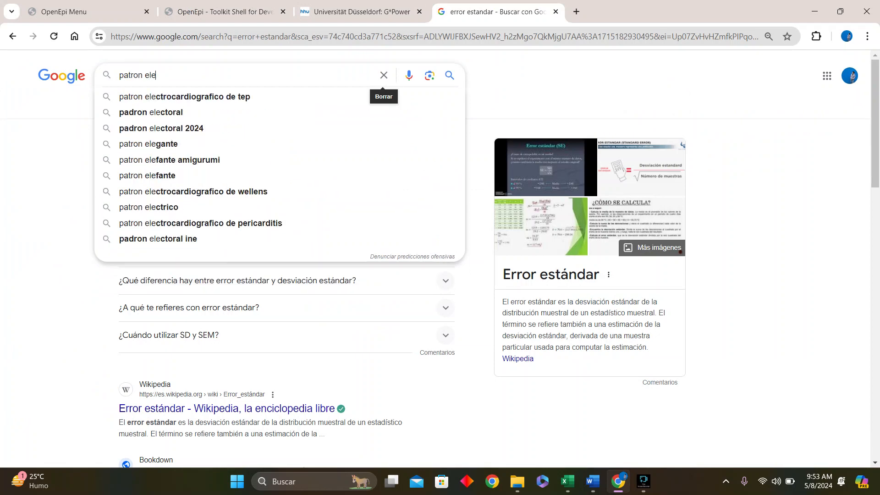
type("ctoral c")
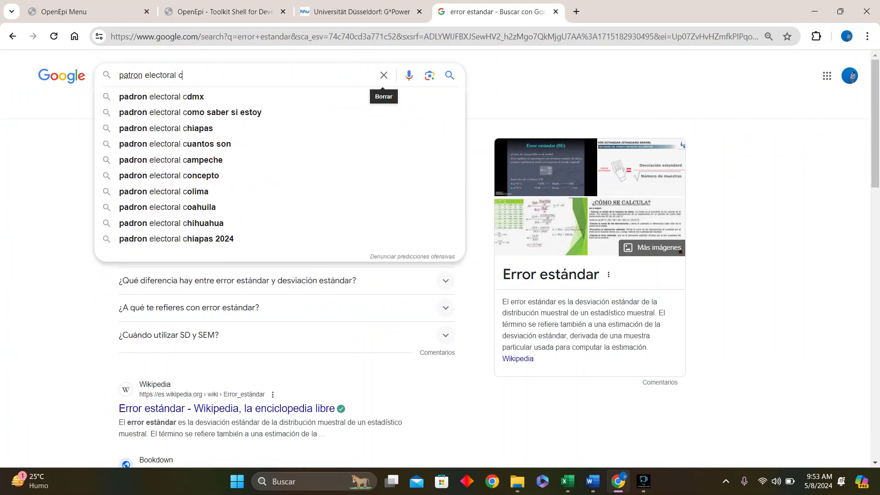
type("dmx")
key("Return")
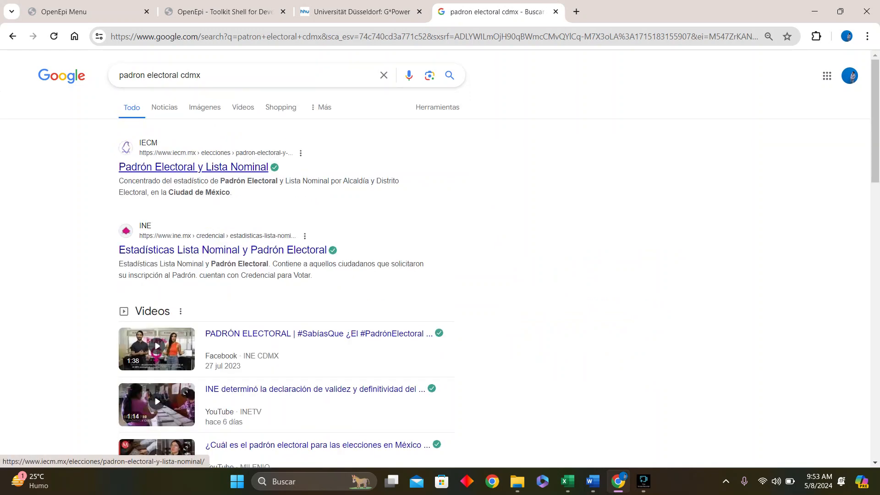
scroll(275, 275, "down", 8)
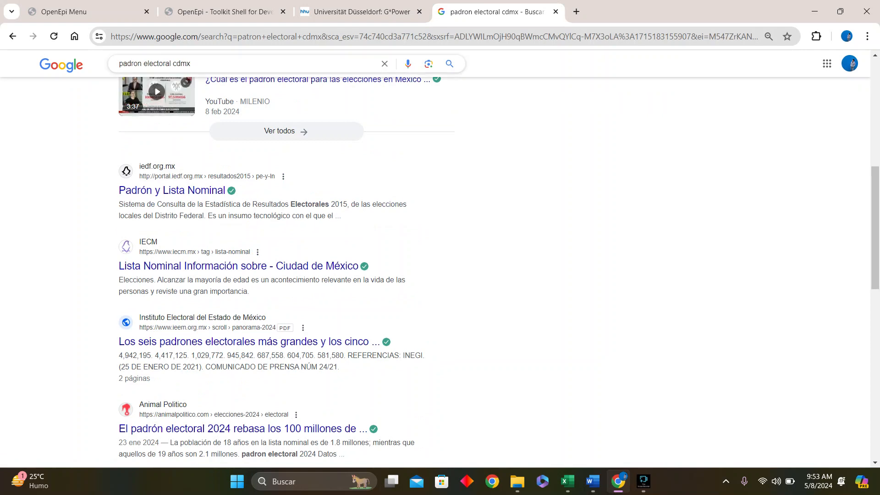
Step: Refine the search to "cual es padron electoral cdmx" and expand the question about the share of the electoral roll that voted in 2018
left_click(119, 63)
type("cual es")
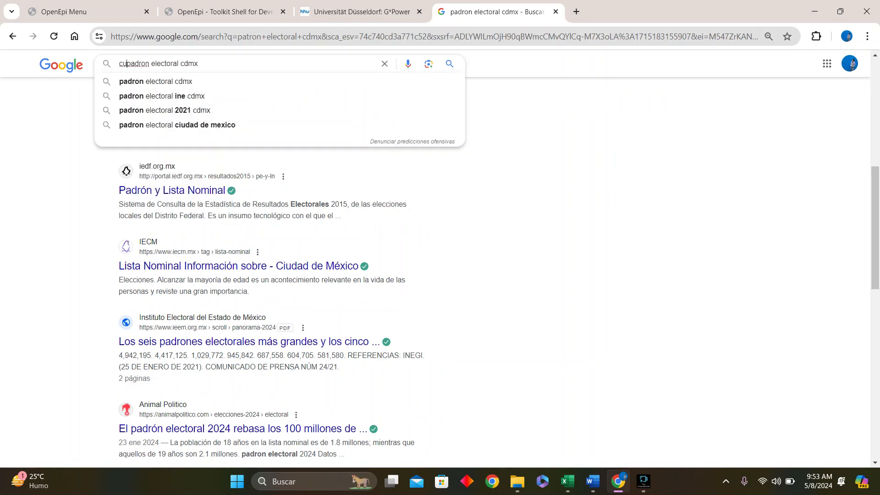
key("Return")
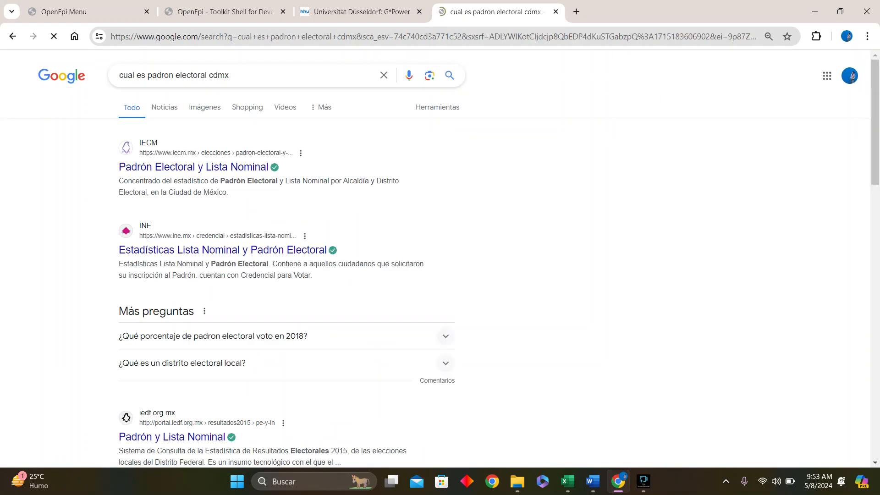
left_click(446, 337)
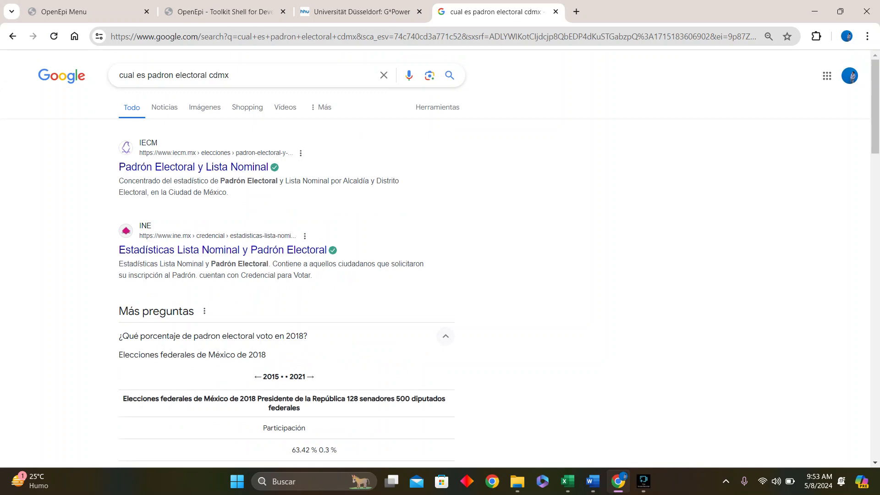
Step: Return to OpenEpi, open the data entry for the proportion sample size and set the population size to 10000000
left_click(361, 12)
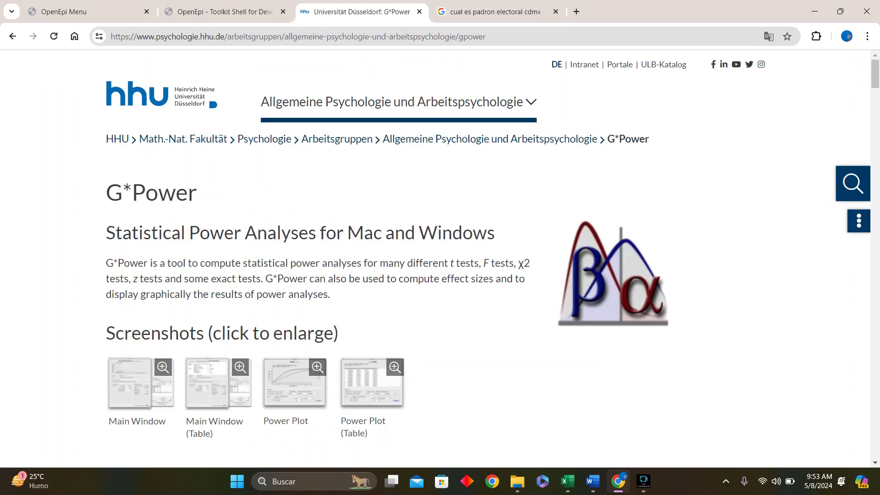
left_click(225, 11)
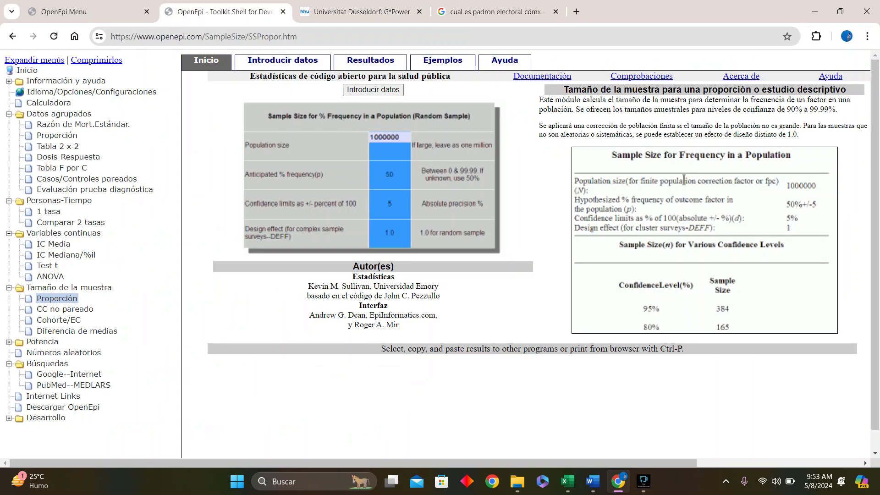
left_click(373, 90)
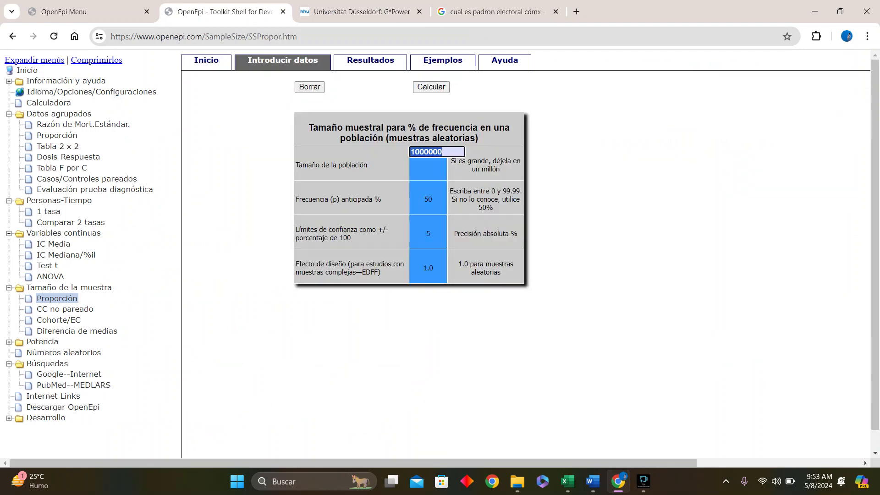
key("BackSpace")
type("10000000")
key("ctrl+a")
key("Left")
key("Right")
key("Right")
key("Right")
key("Right")
key("Right")
Step: Examine the electoral roll search results for a population figure and return to the OpenEpi sample size entry
left_click(494, 12)
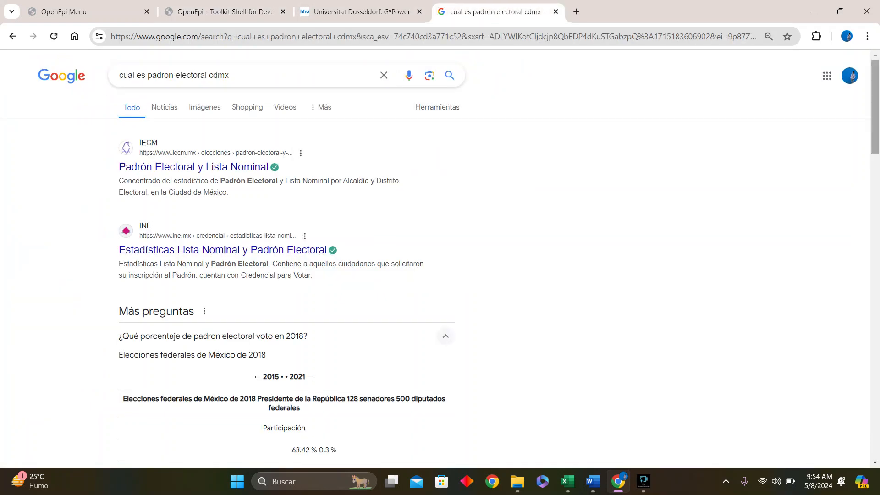
scroll(874, 115, "down", 2)
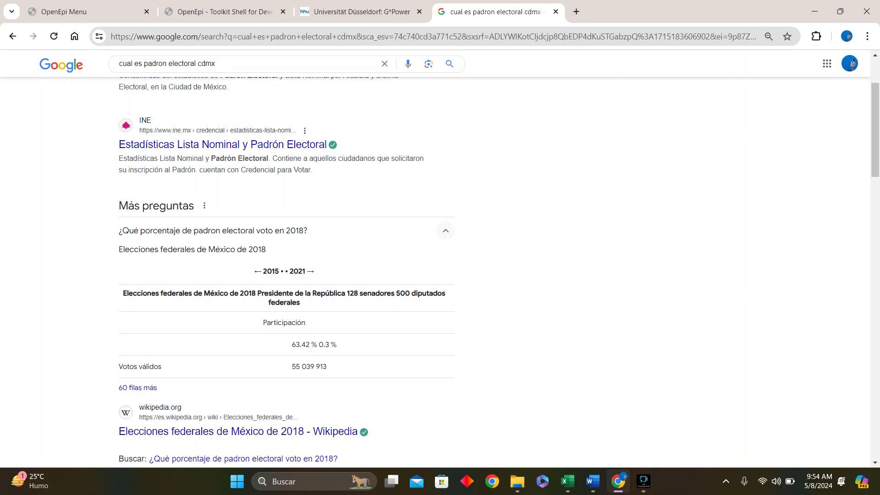
left_click(362, 12)
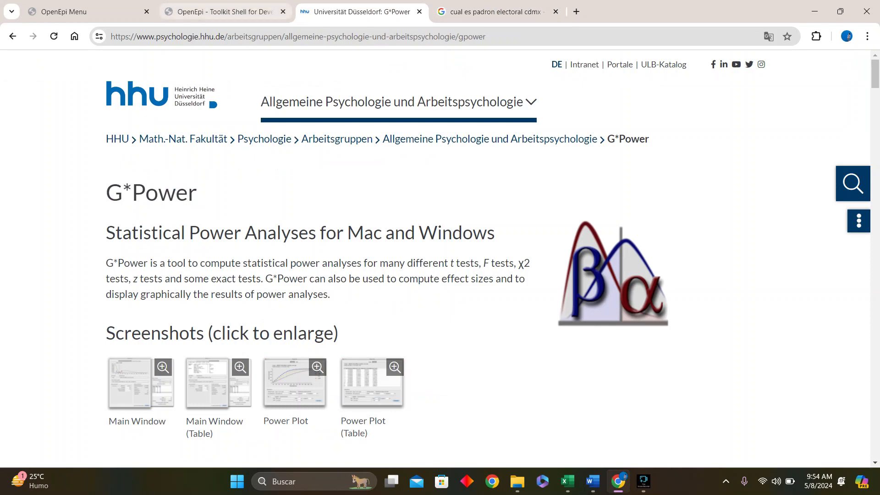
left_click(224, 12)
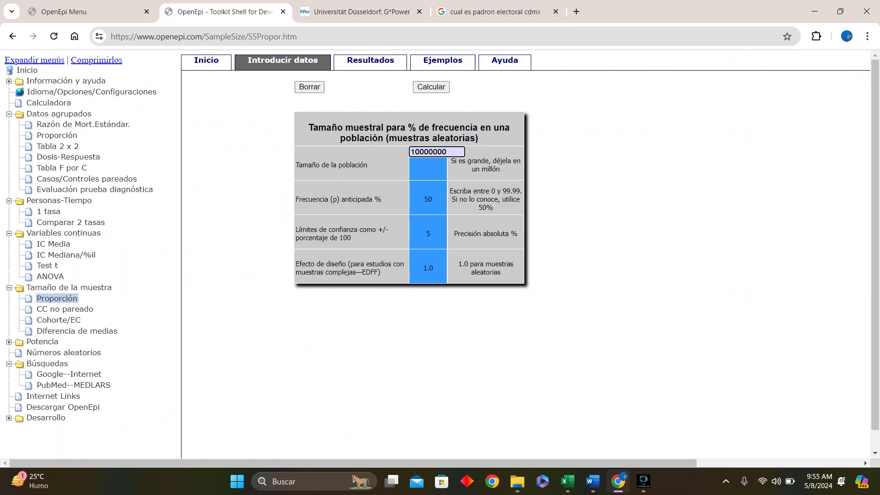
left_click(491, 12)
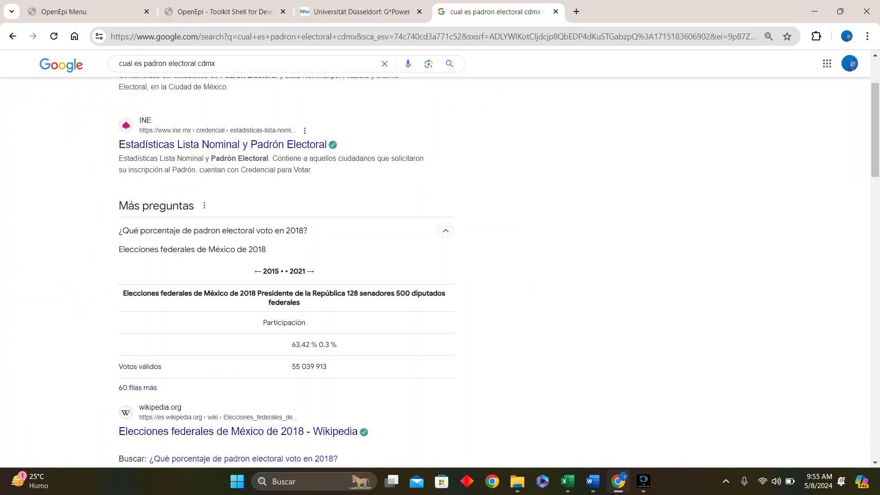
scroll(440, 256, "up", 1)
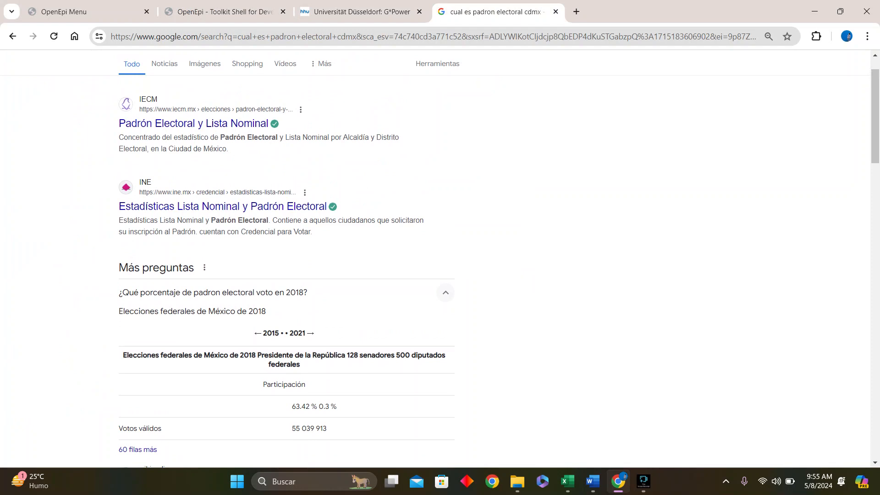
left_click(361, 12)
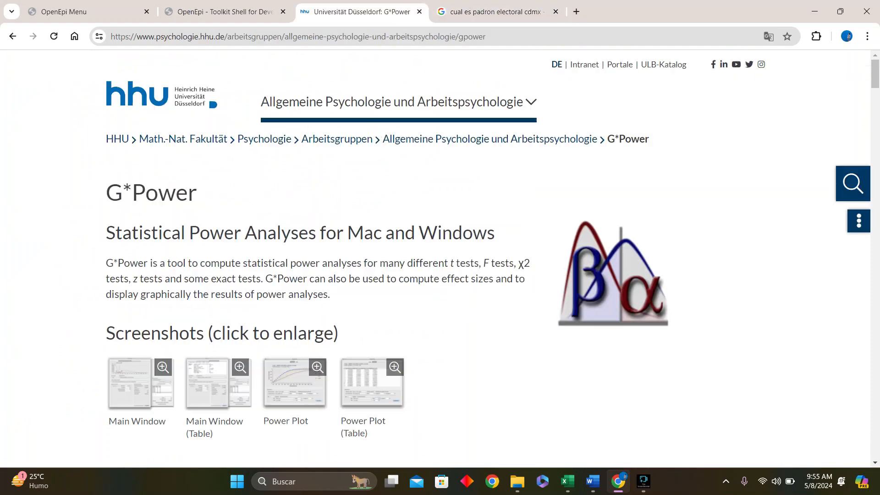
left_click(225, 11)
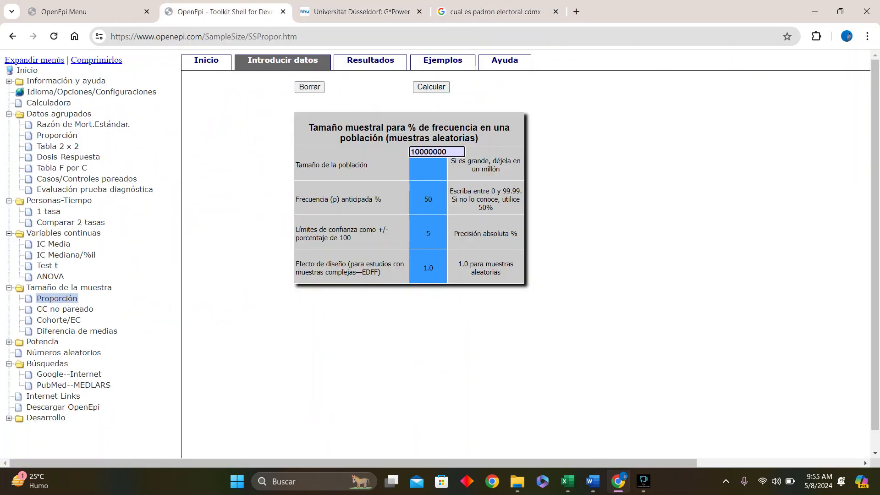
Step: Set the confidence limits to 10% for the proportion sample size and calculate the results
key("Tab")
key("Tab")
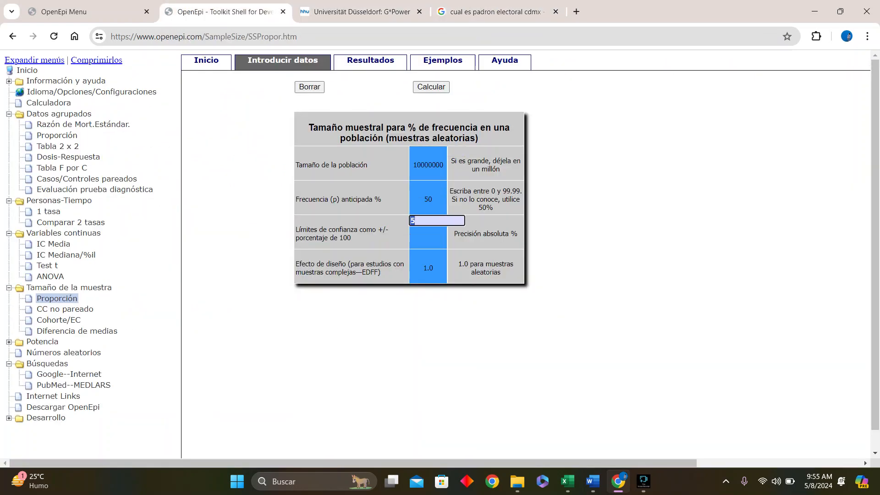
left_click(494, 12)
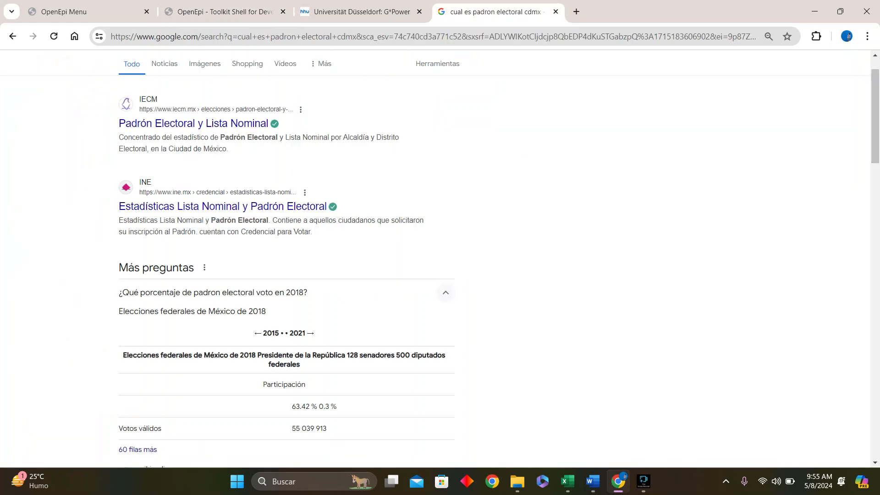
left_click(355, 11)
left_click(225, 12)
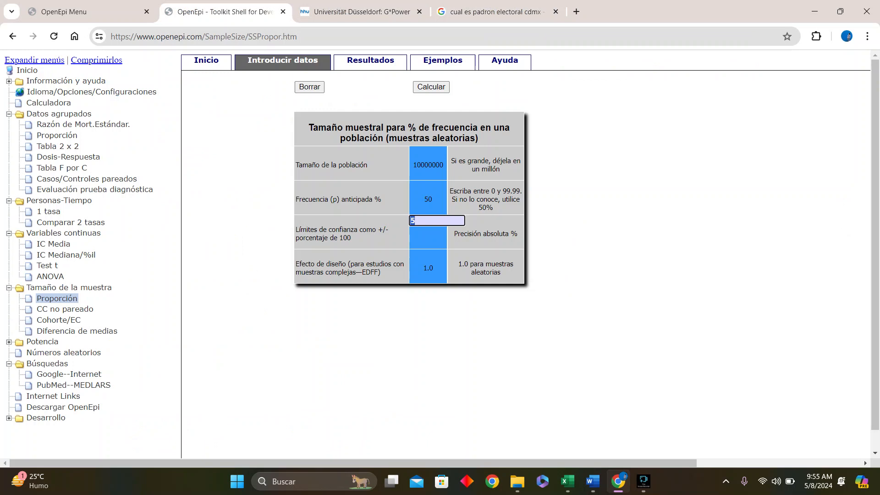
type("10")
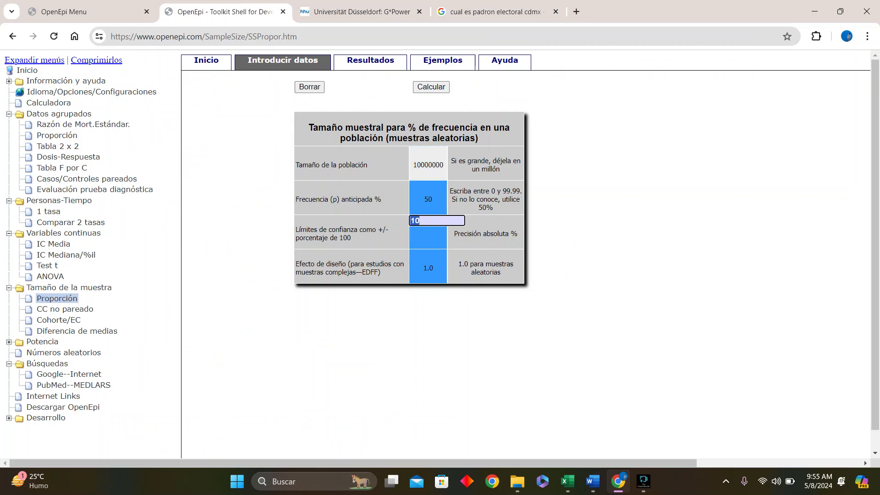
left_click(428, 164)
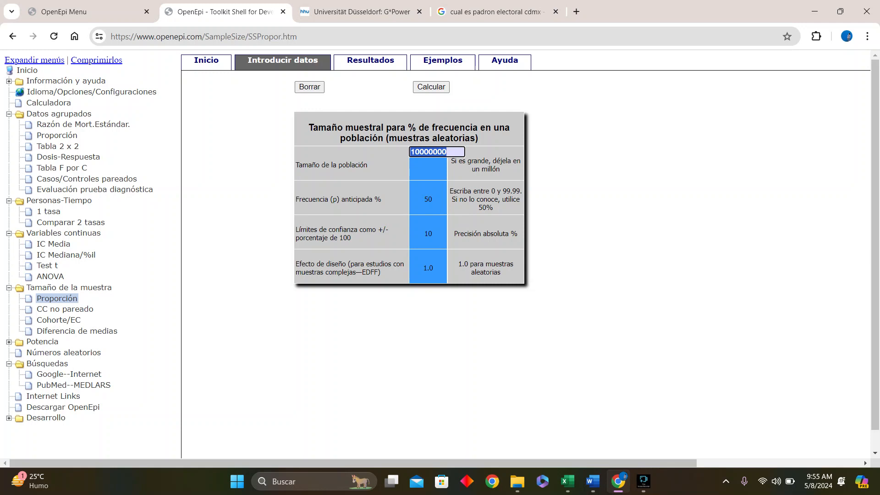
left_click(431, 87)
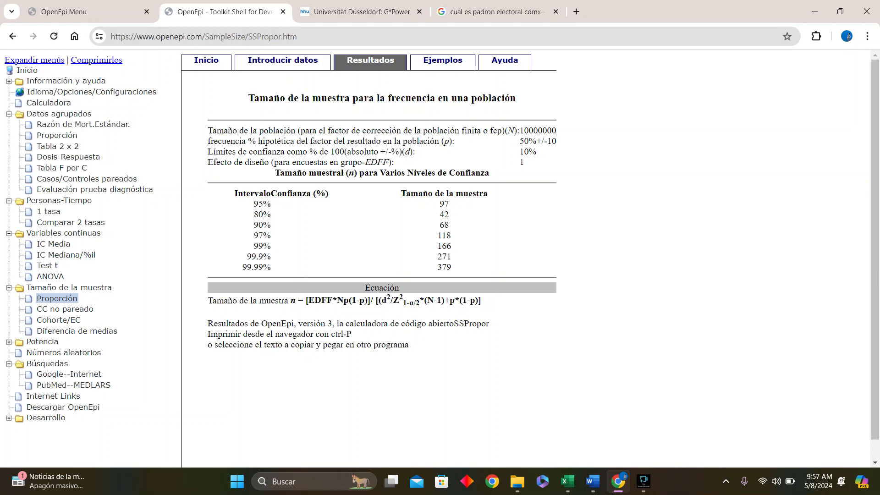
Step: Return to the data entry, set the confidence limits to 5% and recalculate the proportion sample size
left_click(283, 61)
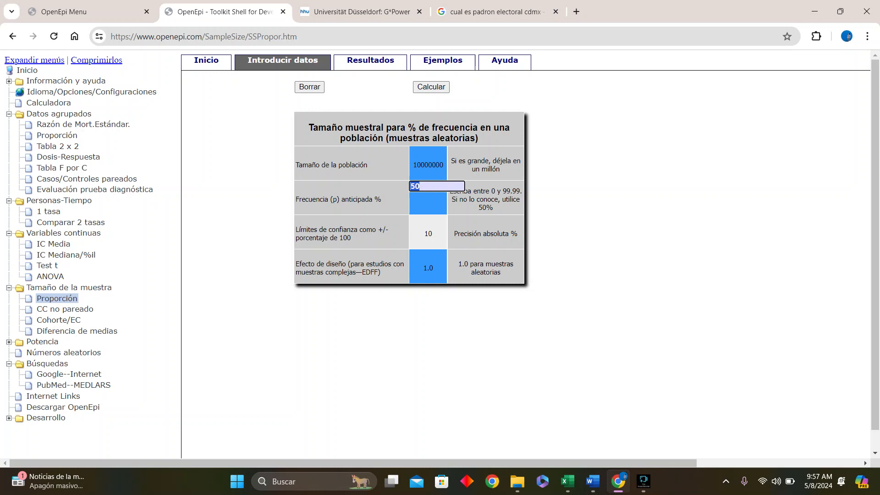
key("Tab")
key("BackSpace")
type("5")
key("Return")
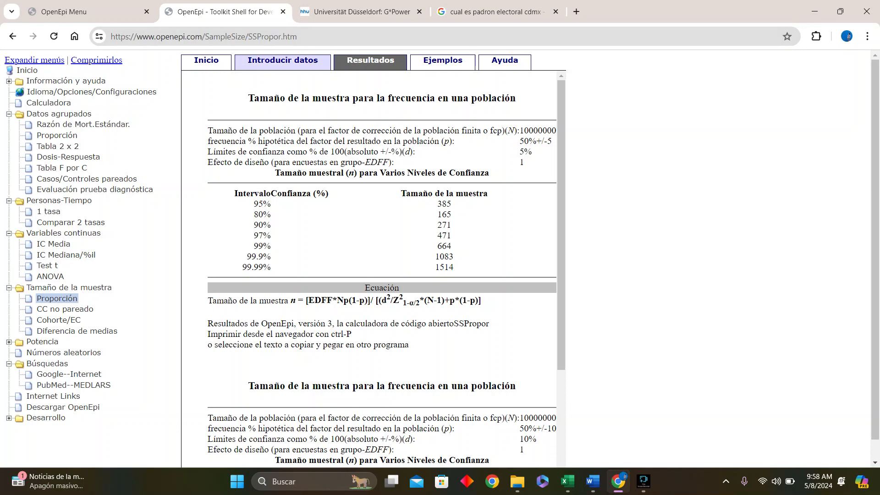
Step: Reopen the data entry, change the confidence limits to 1% and calculate the proportion sample size again
left_click(283, 61)
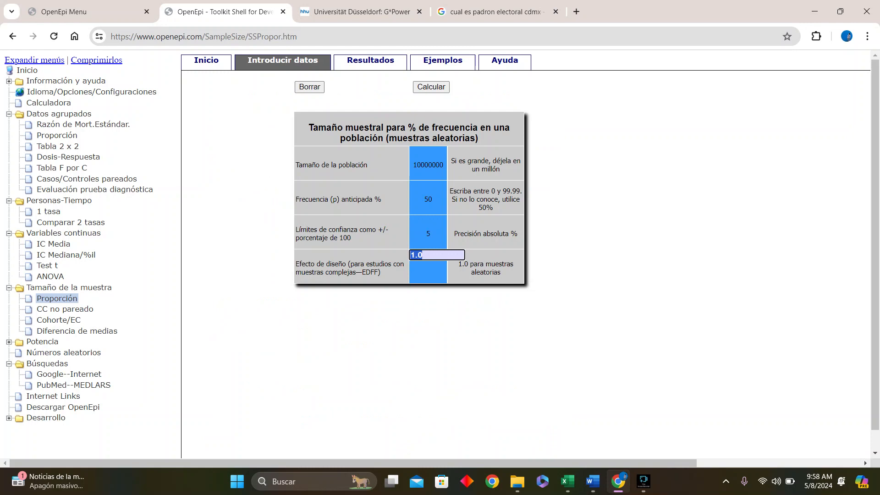
left_click(428, 234)
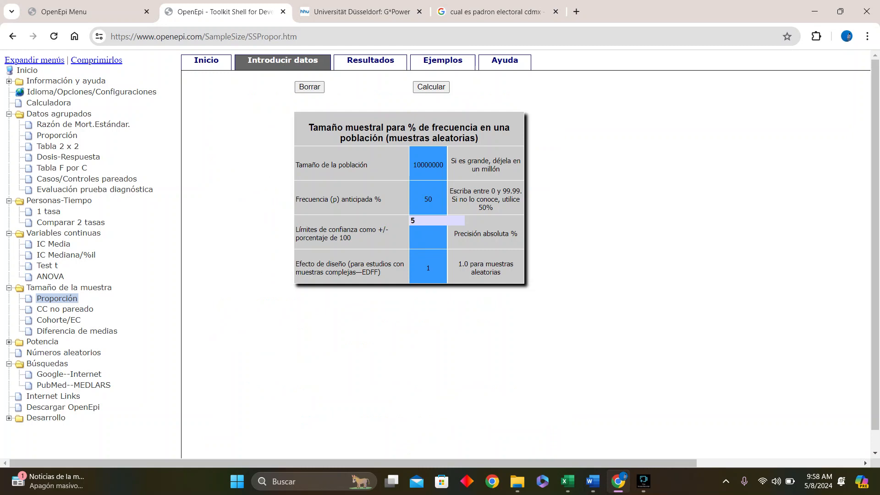
double_click(413, 220)
key("BackSpace")
type("1")
double_click(413, 221)
left_click(430, 87)
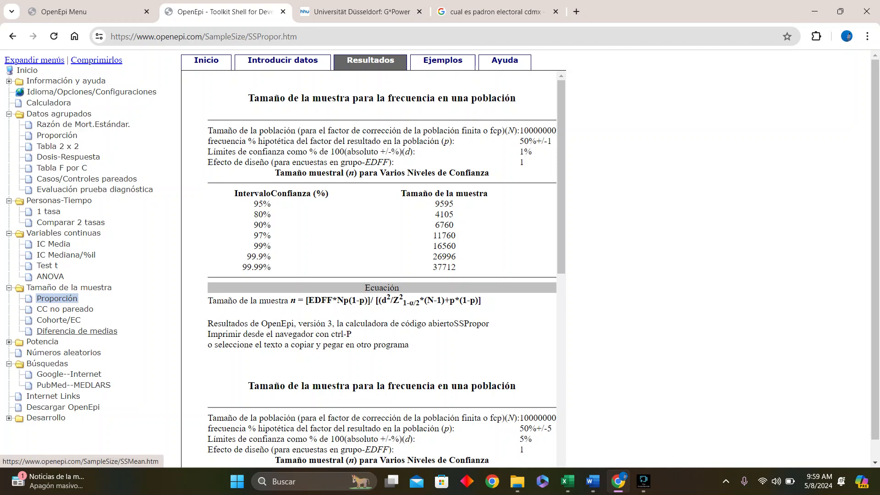
Step: Open the sample size module for a difference of means and calculate it with the prefilled example data
left_click(77, 330)
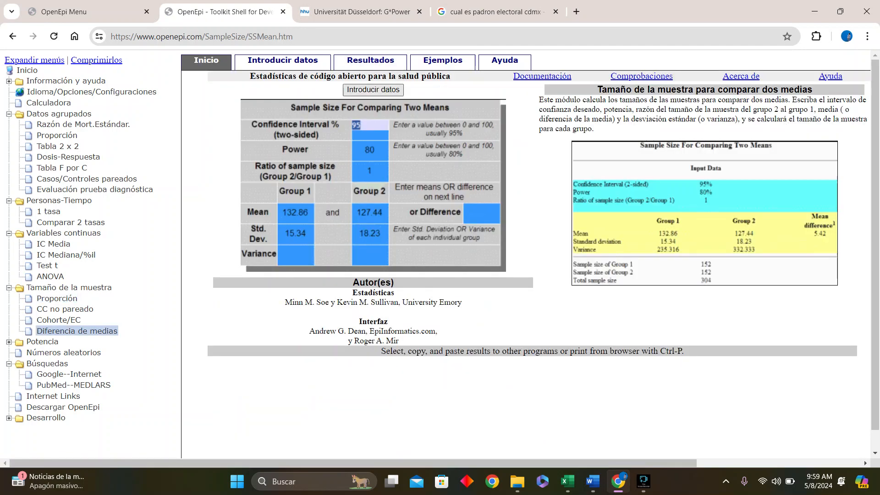
left_click(373, 90)
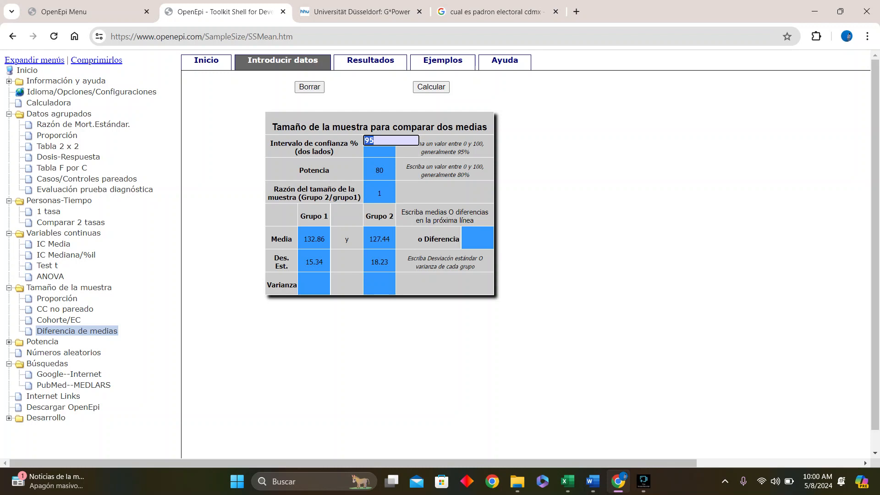
left_click(430, 87)
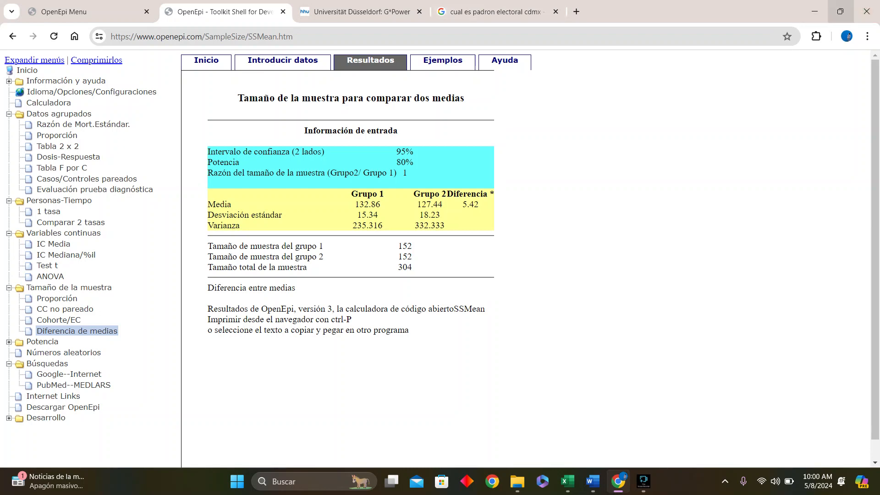
left_click(814, 11)
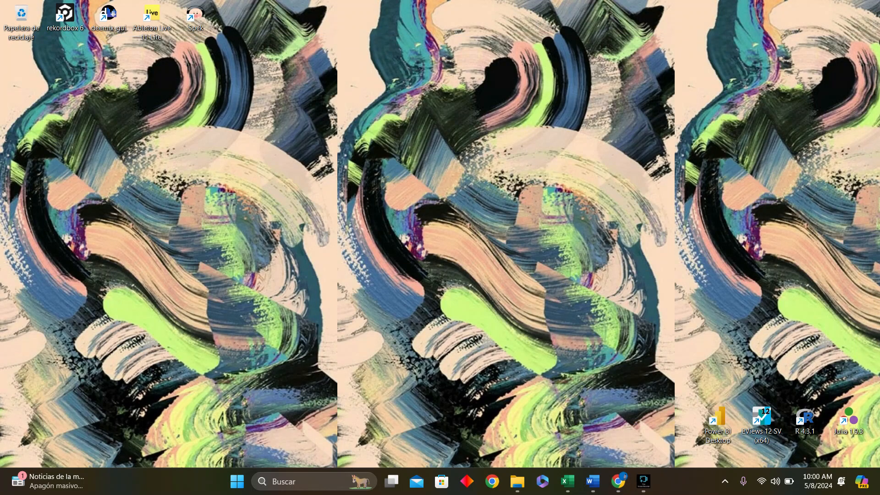
left_click(307, 481)
type("sp")
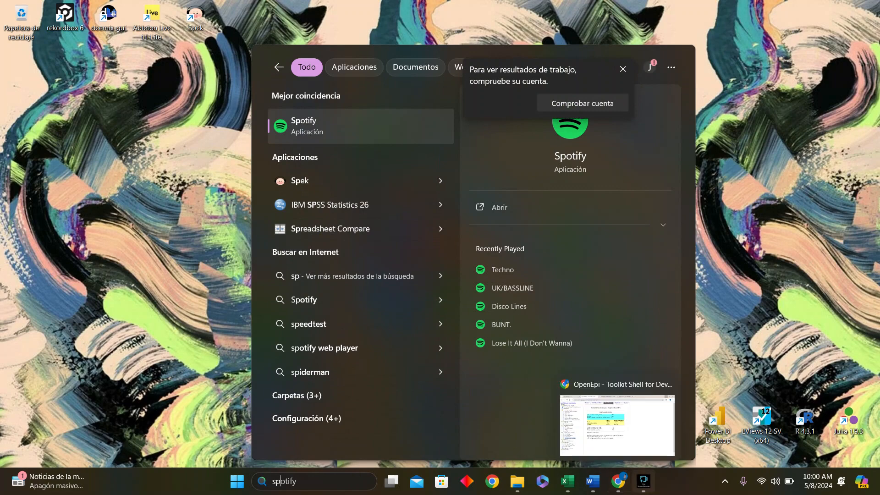
left_click(644, 481)
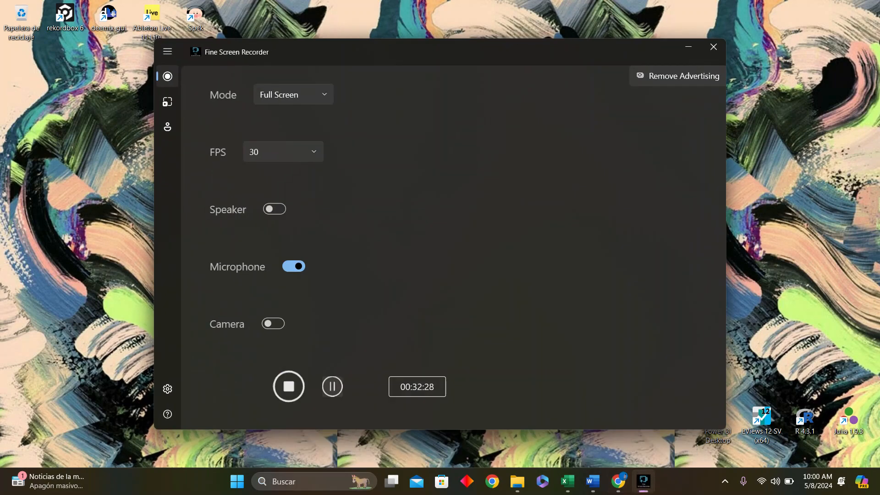